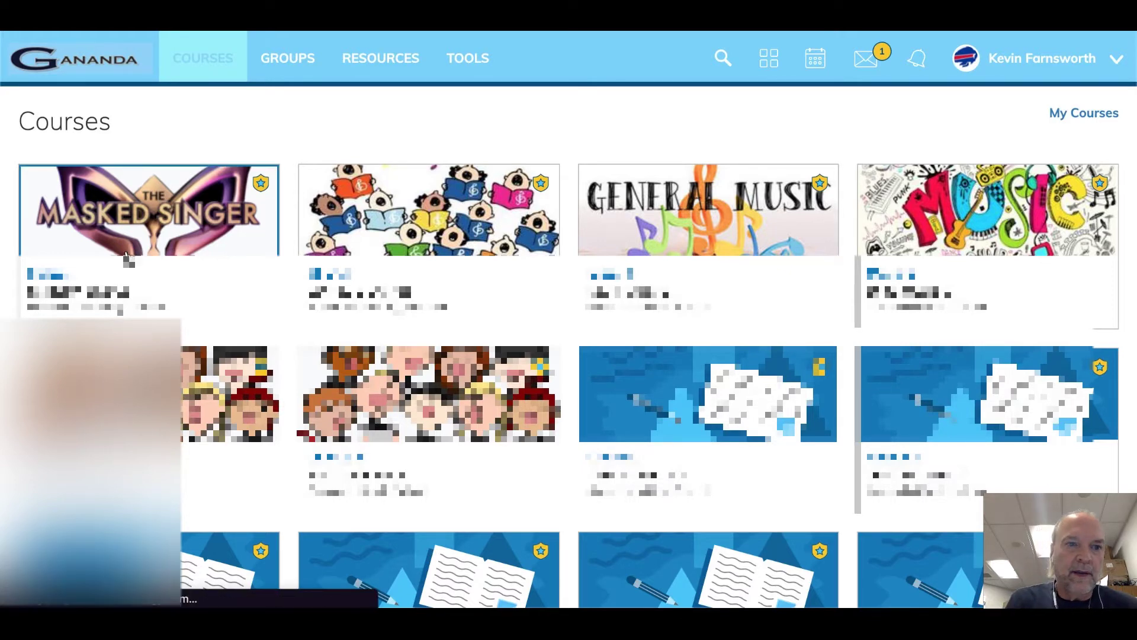
Step: Open the course with the Masked Singer picture and review its materials list and upcoming items
left_click(126, 259)
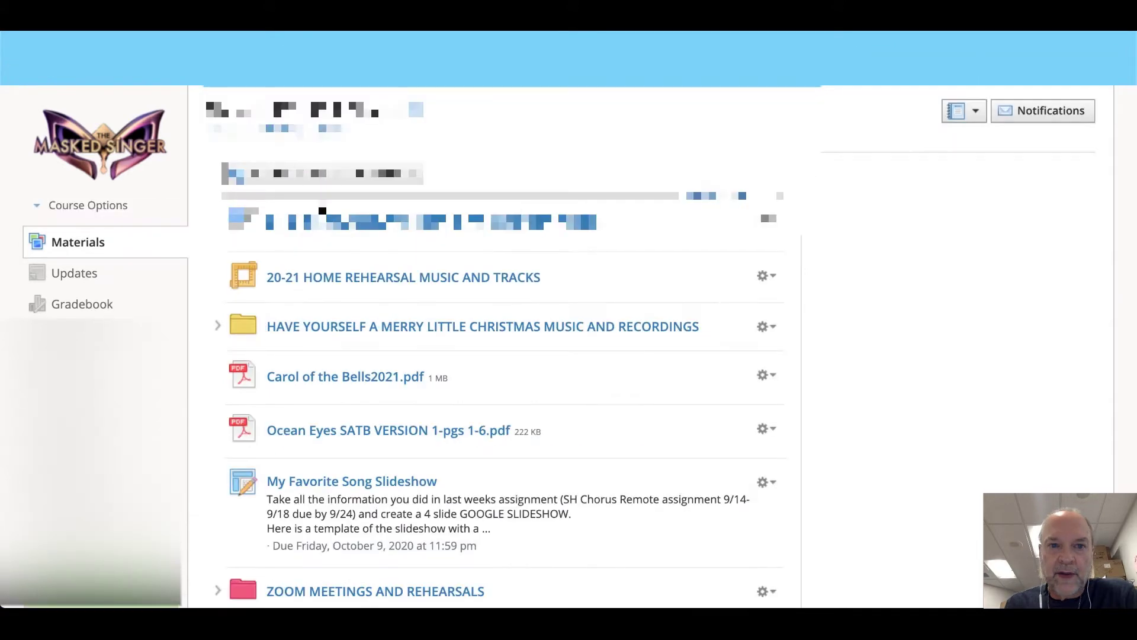
scroll(285, 233, "down", 1)
scroll(284, 234, "down", 3)
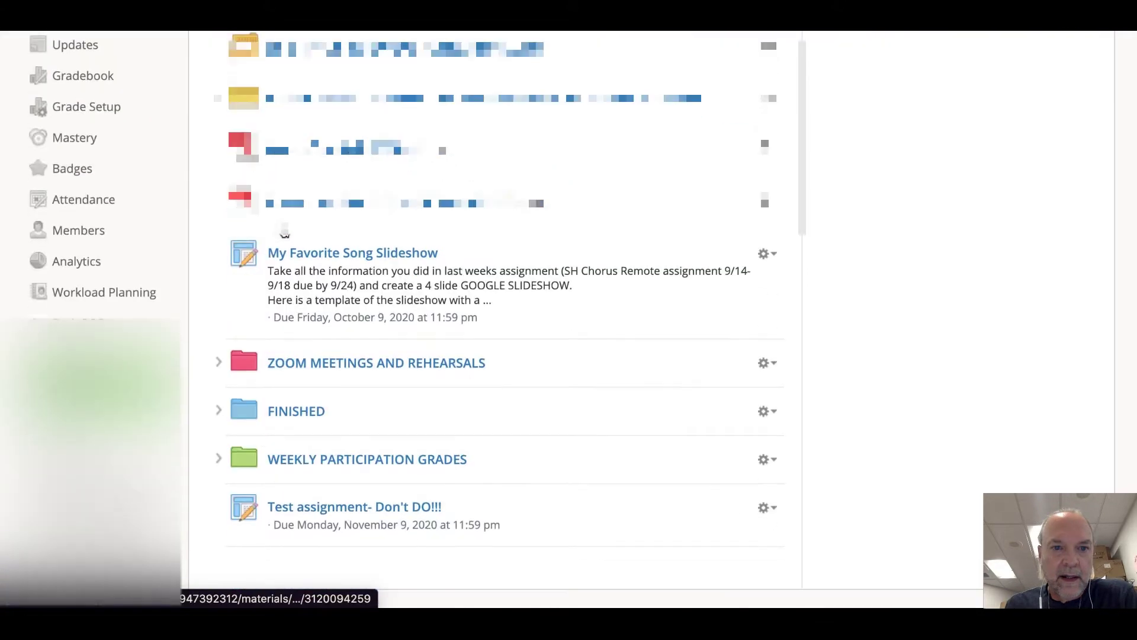
scroll(285, 227, "up", 3)
scroll(285, 230, "up", 1)
scroll(284, 231, "down", 4)
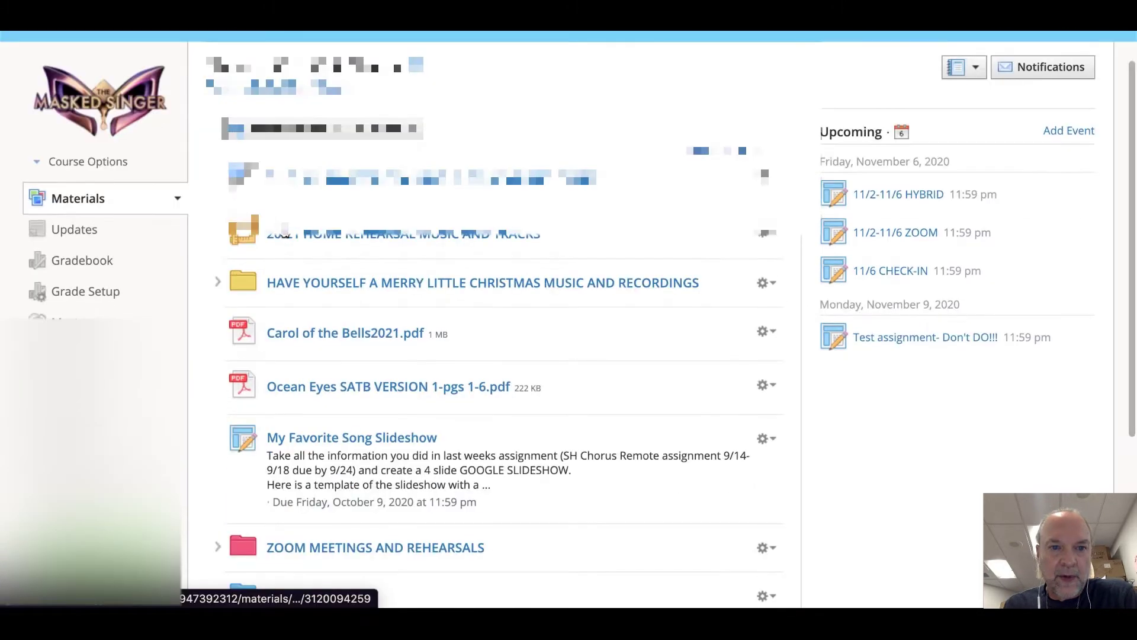
scroll(284, 231, "up", 4)
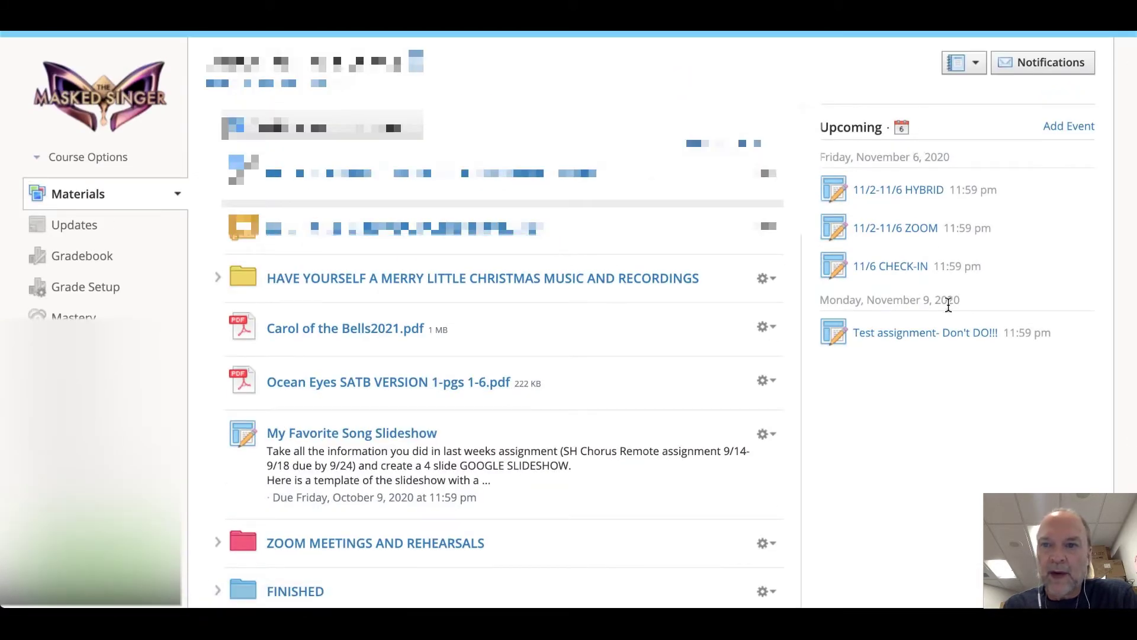
scroll(948, 305, "up", 1)
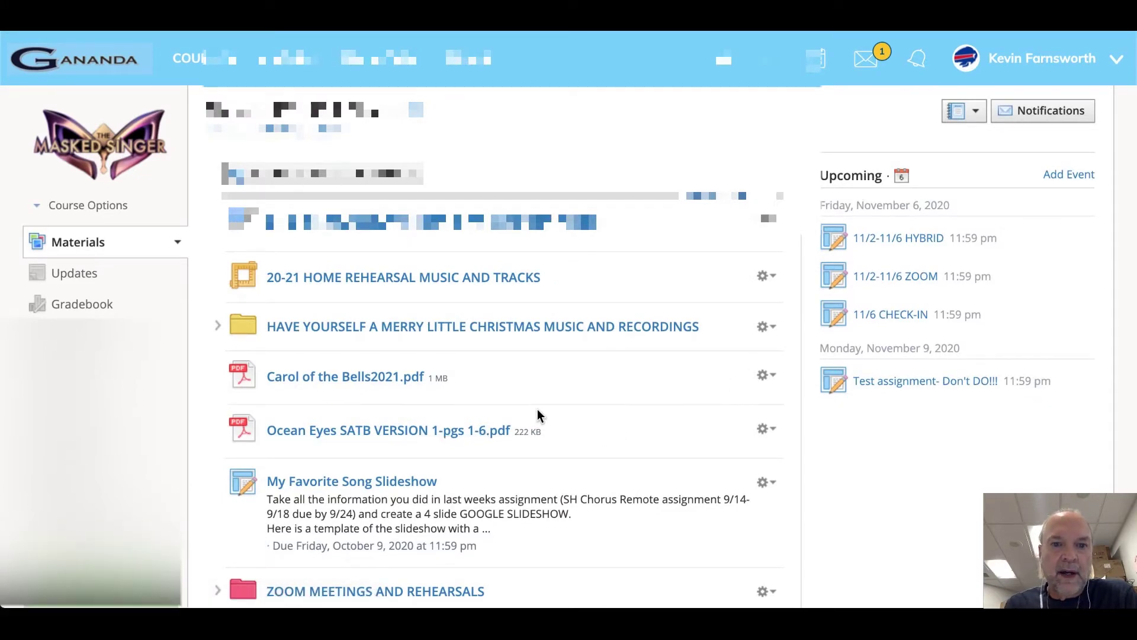
scroll(537, 413, "down", 1)
scroll(537, 413, "down", 3)
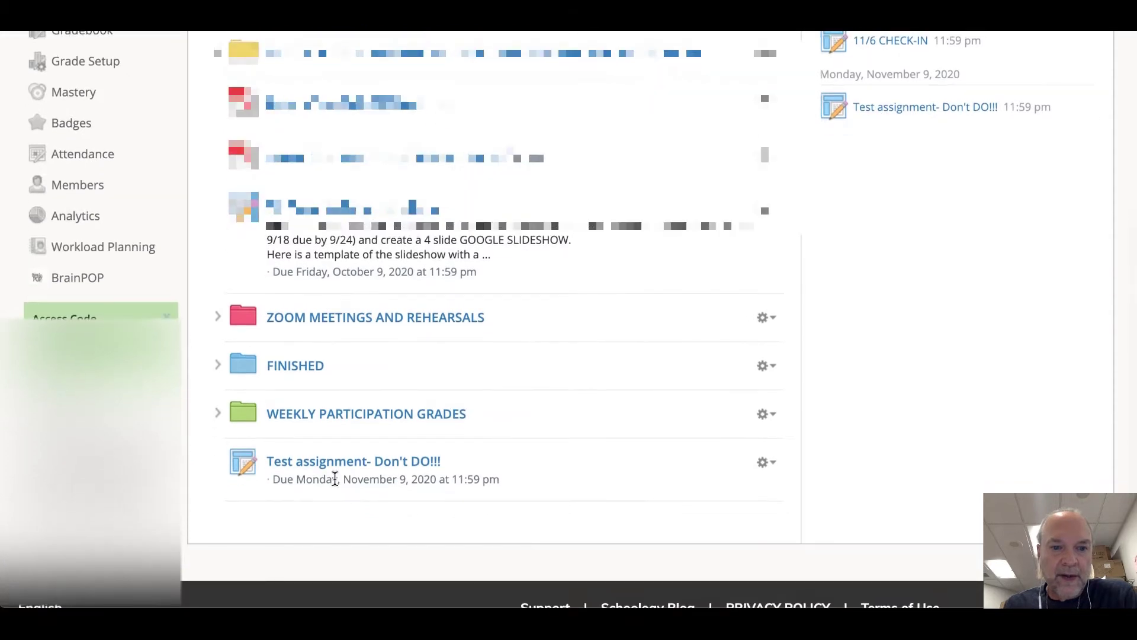
scroll(338, 472, "up", 4)
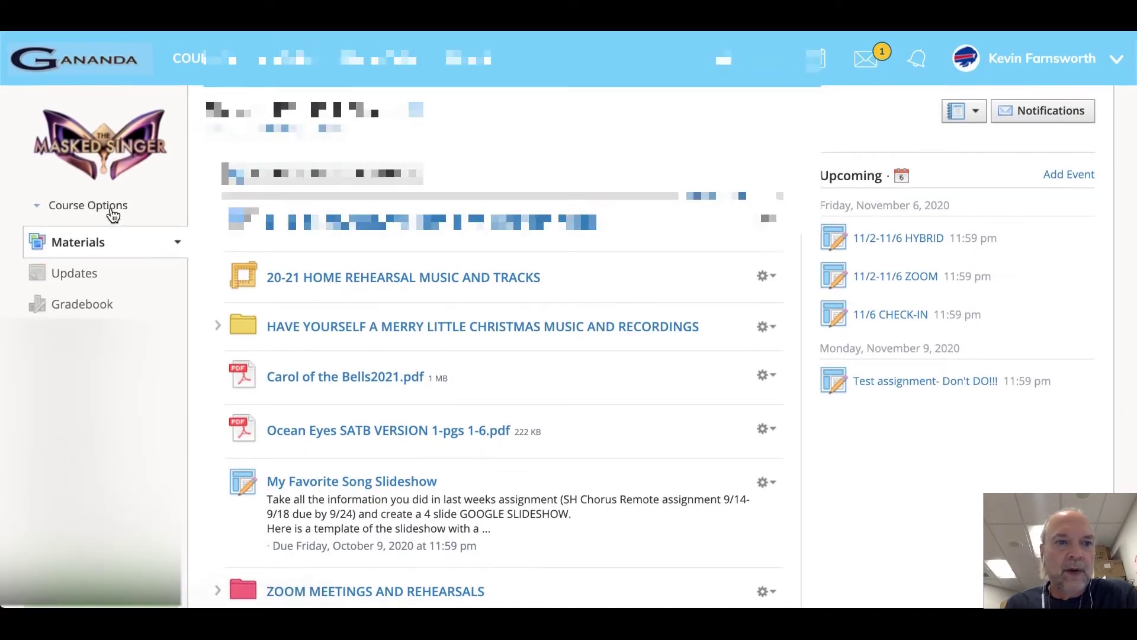
Step: View the course as the first listed member, examine the materials and upcoming items that member sees, and return to the course
left_click(121, 209)
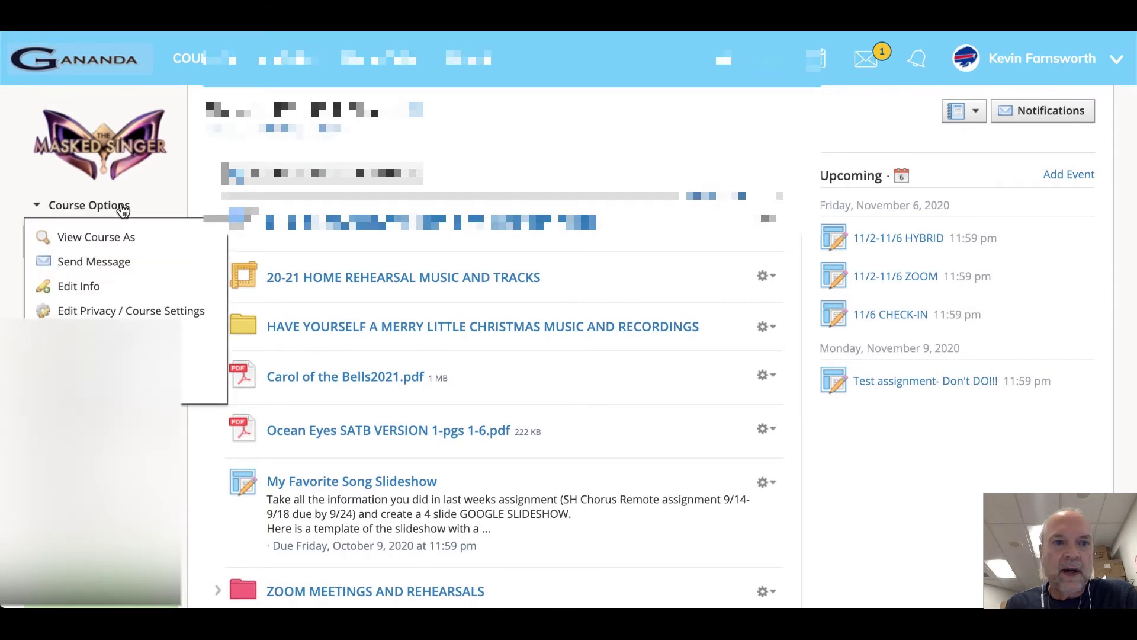
left_click(148, 240)
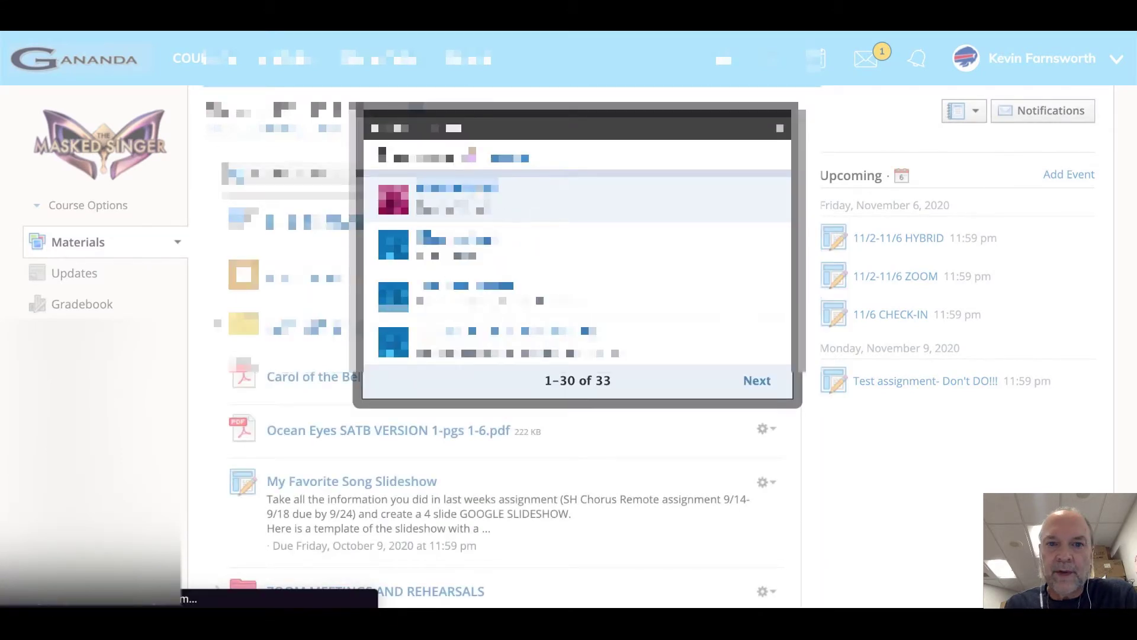
left_click(526, 189)
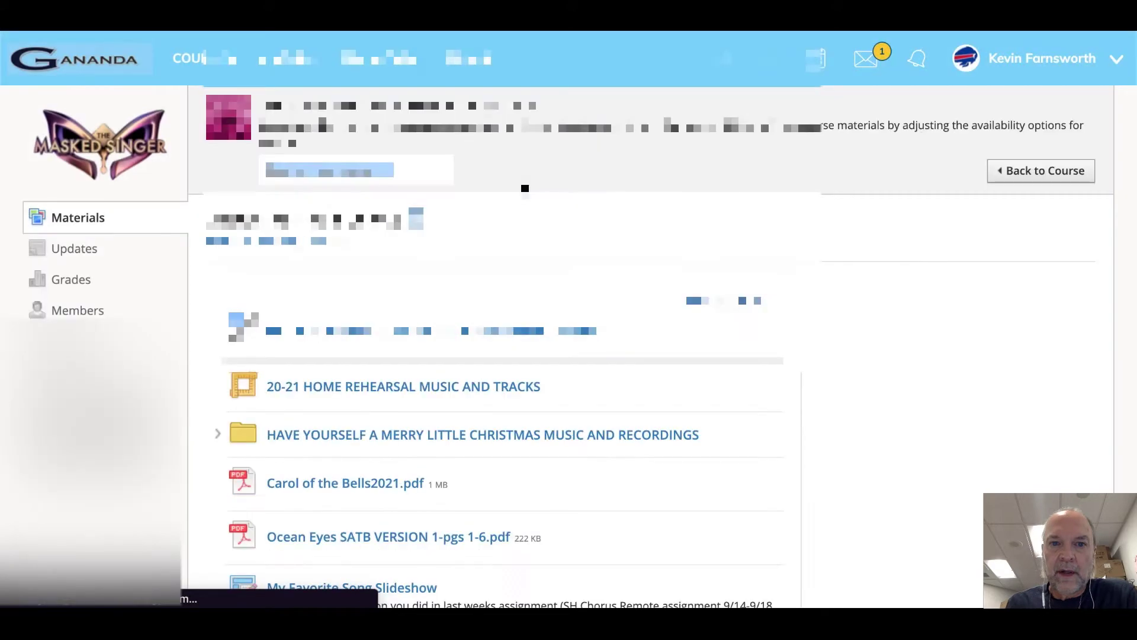
scroll(531, 288, "down", 2)
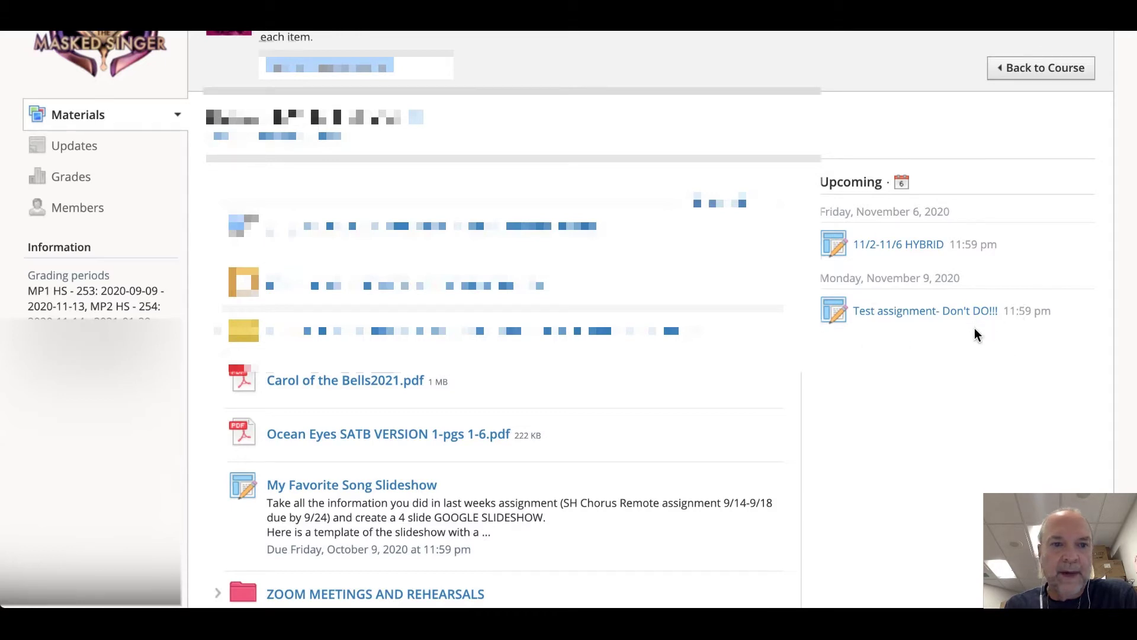
scroll(974, 328, "up", 3)
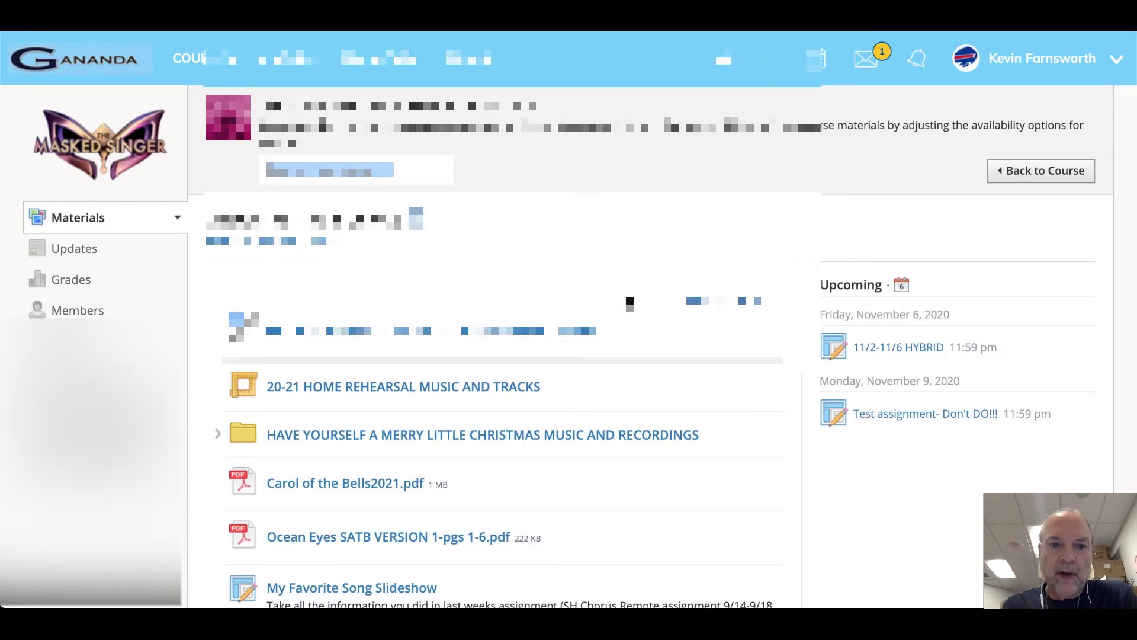
scroll(503, 326, "down", 10)
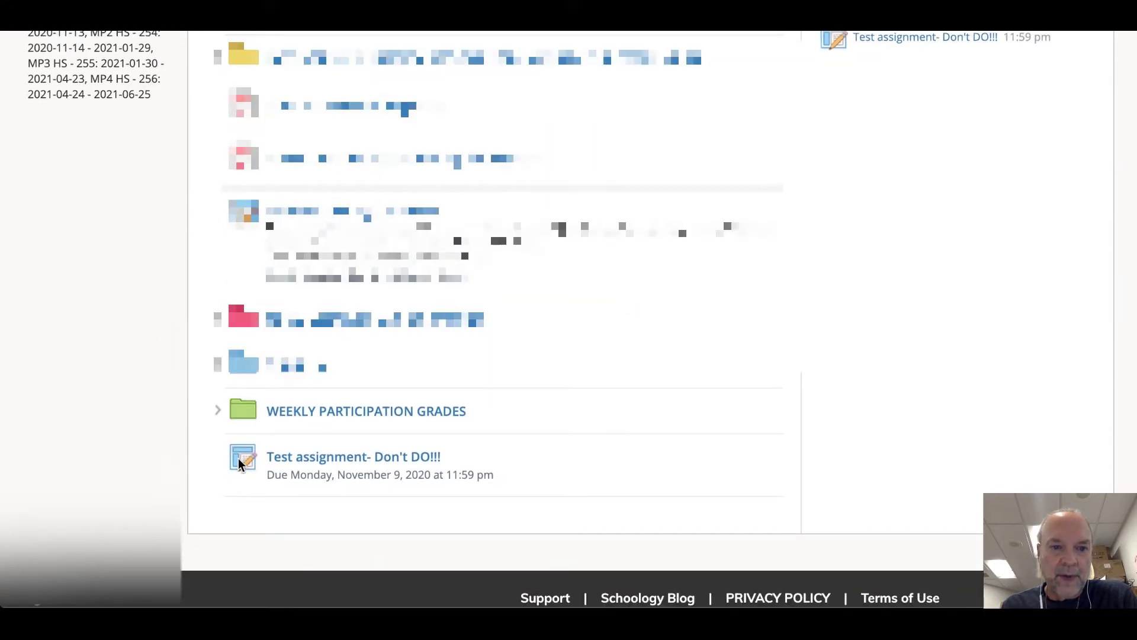
scroll(473, 415, "up", 1)
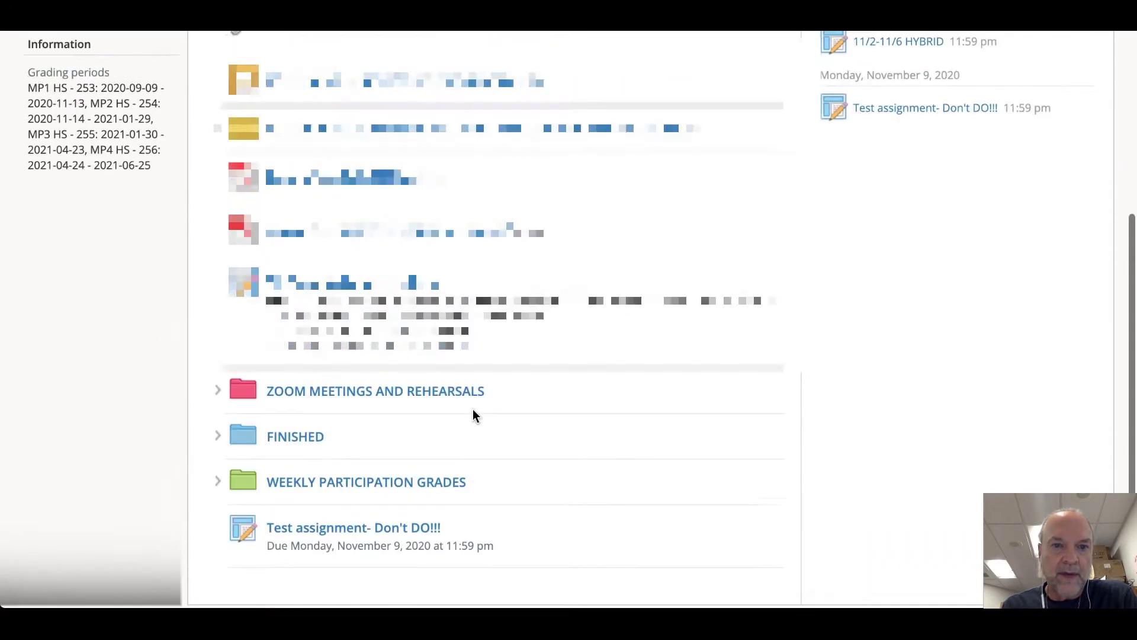
scroll(473, 414, "up", 10)
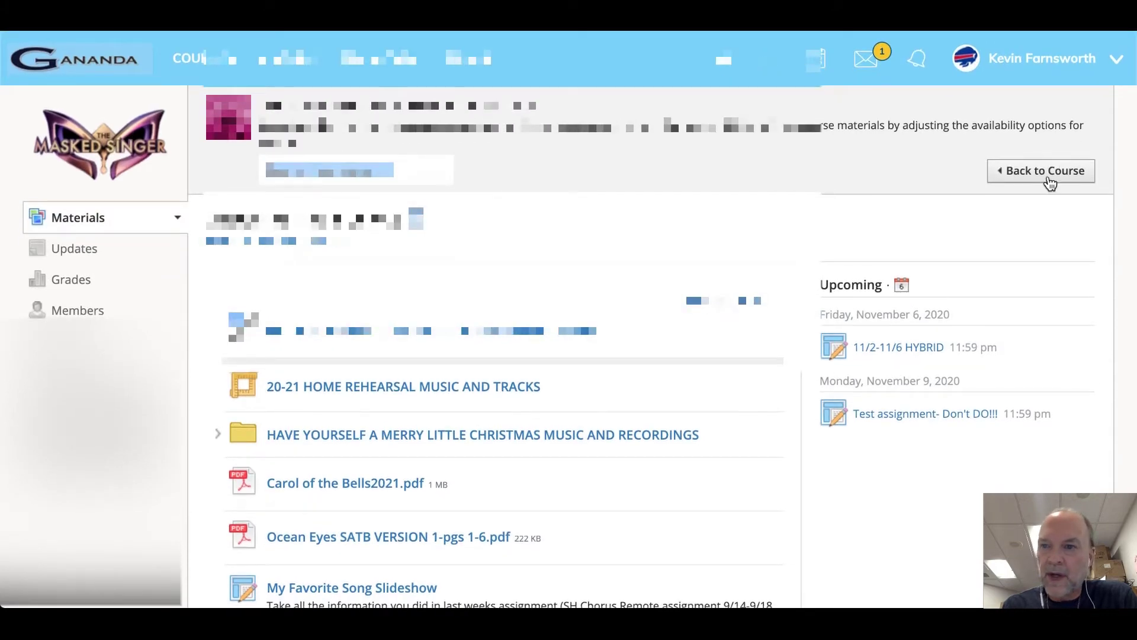
left_click(1048, 177)
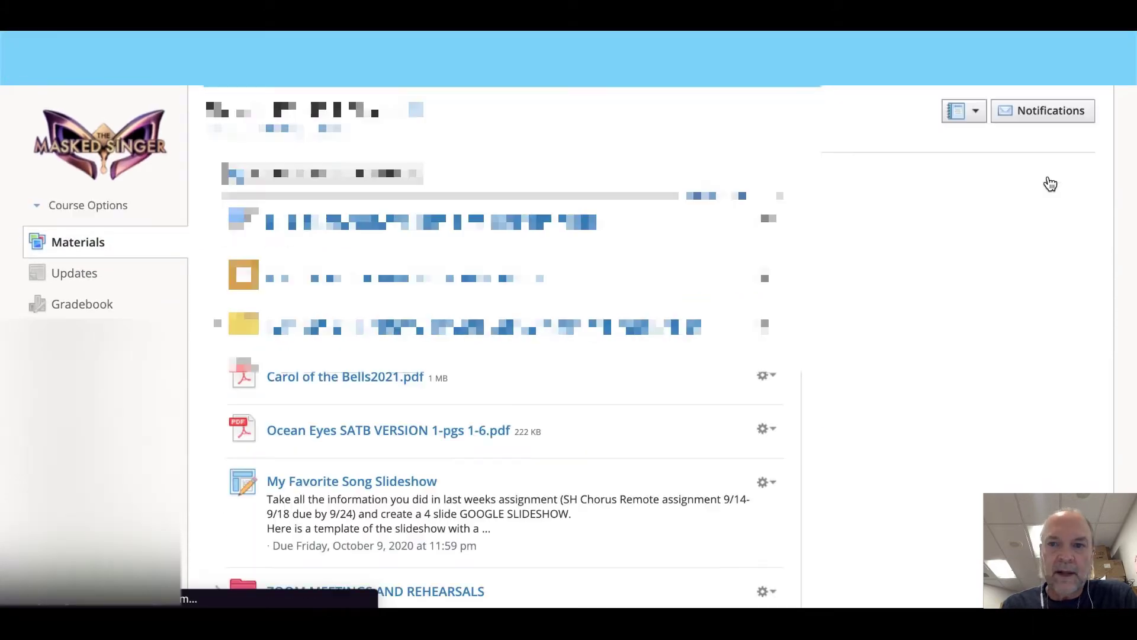
Step: Move "Test assignment- Don't DO!!!" from the end of the course materials list to the beginning
scroll(407, 396, "down", 5)
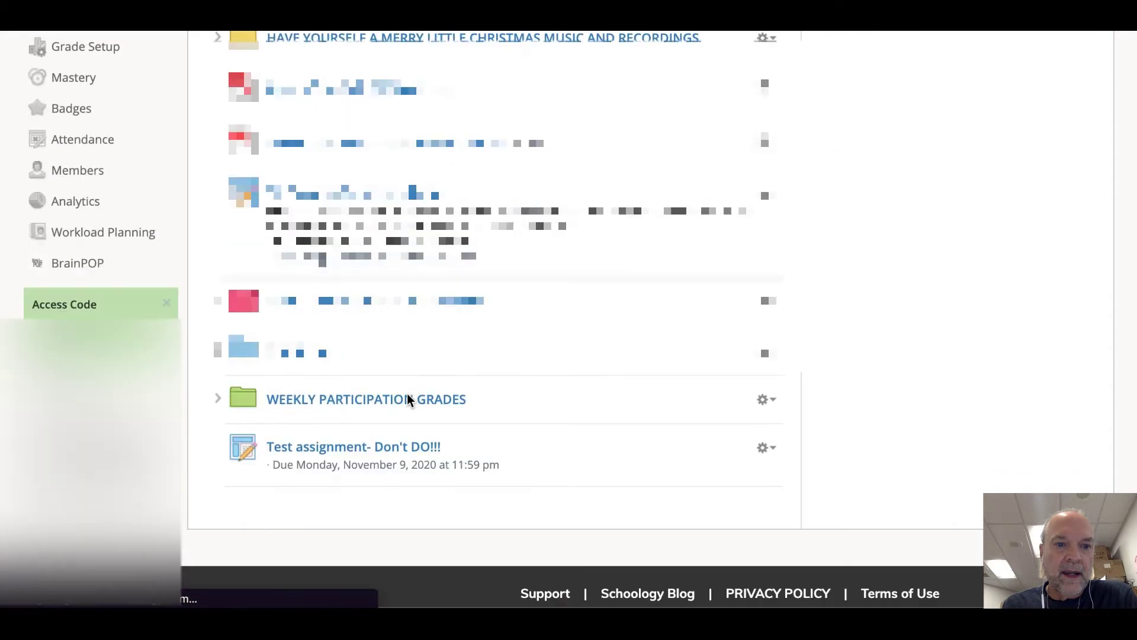
left_click_drag(247, 455, 240, 42)
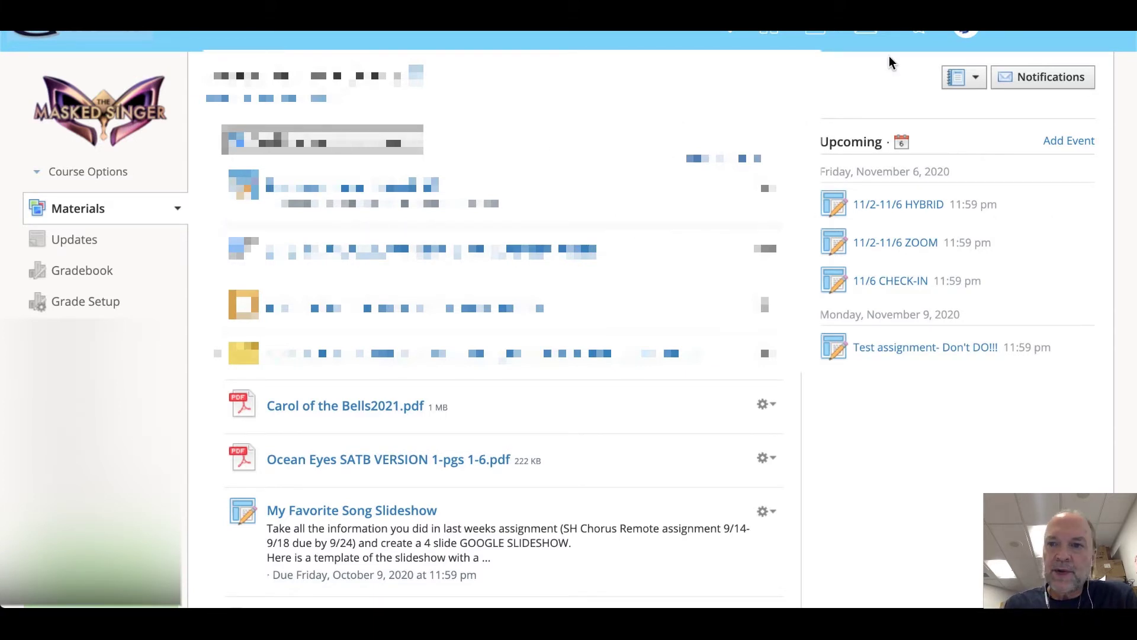
left_click(1057, 141)
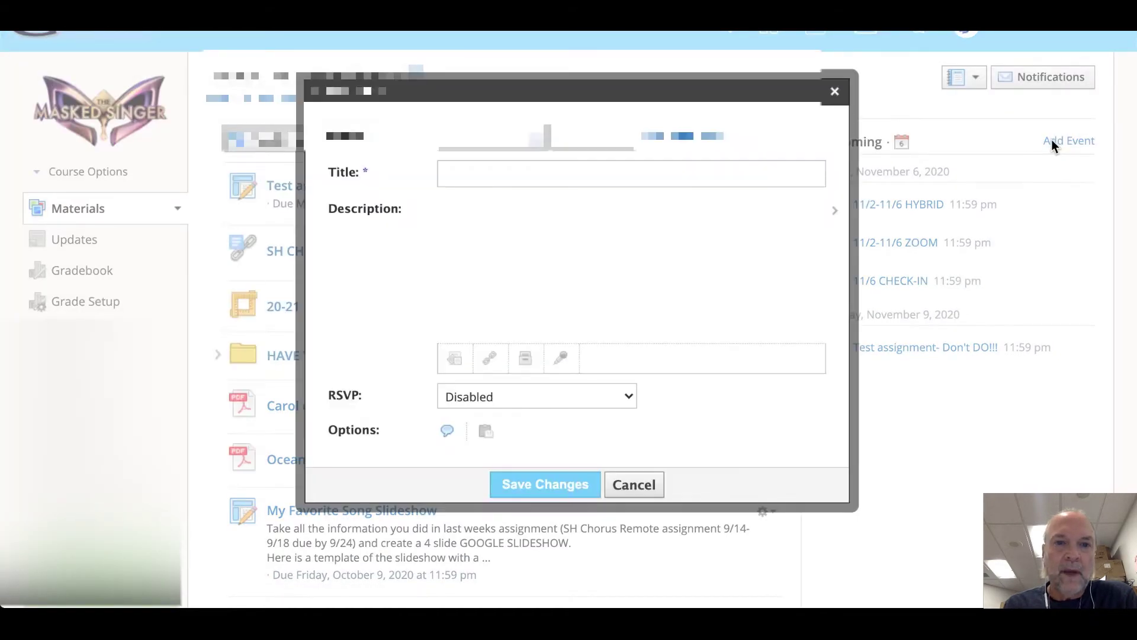
left_click(532, 135)
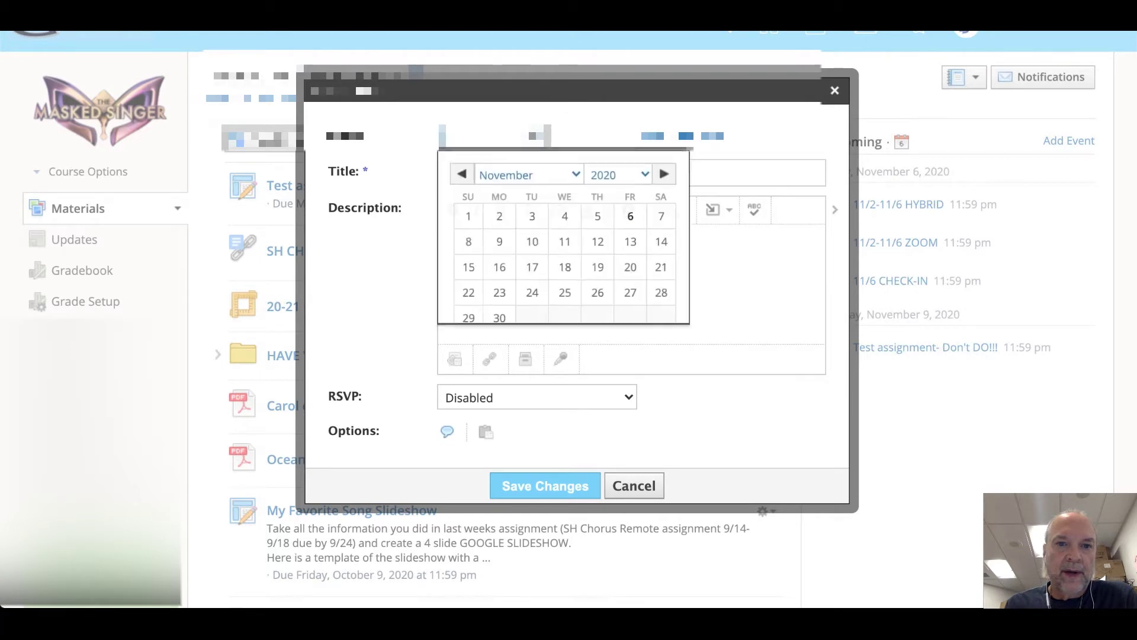
left_click(501, 242)
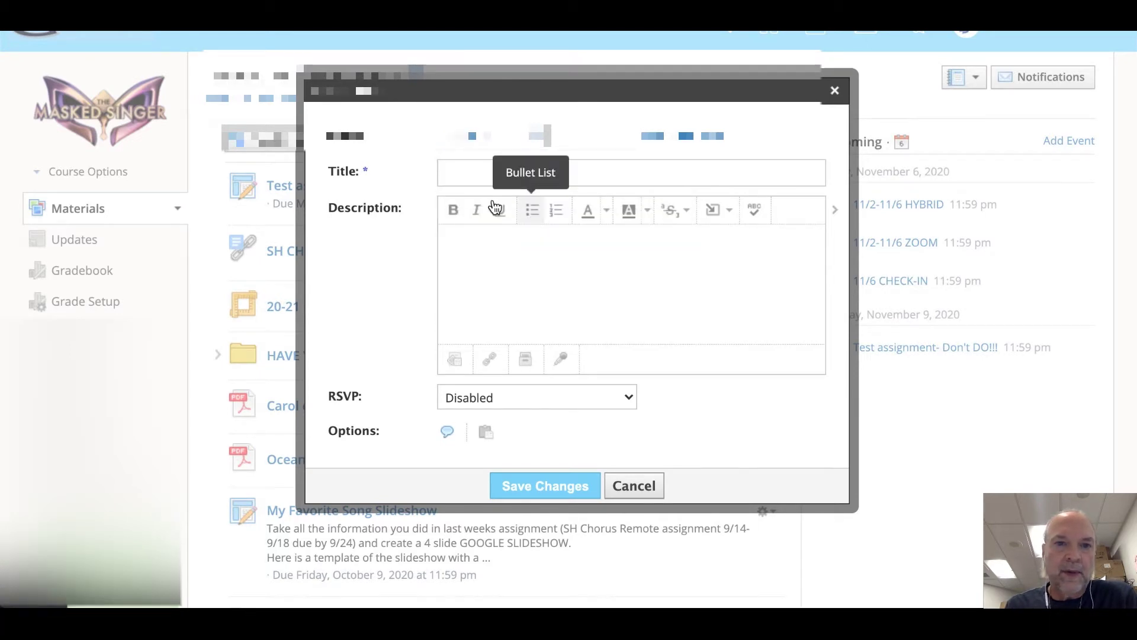
left_click(467, 180)
left_click(468, 211)
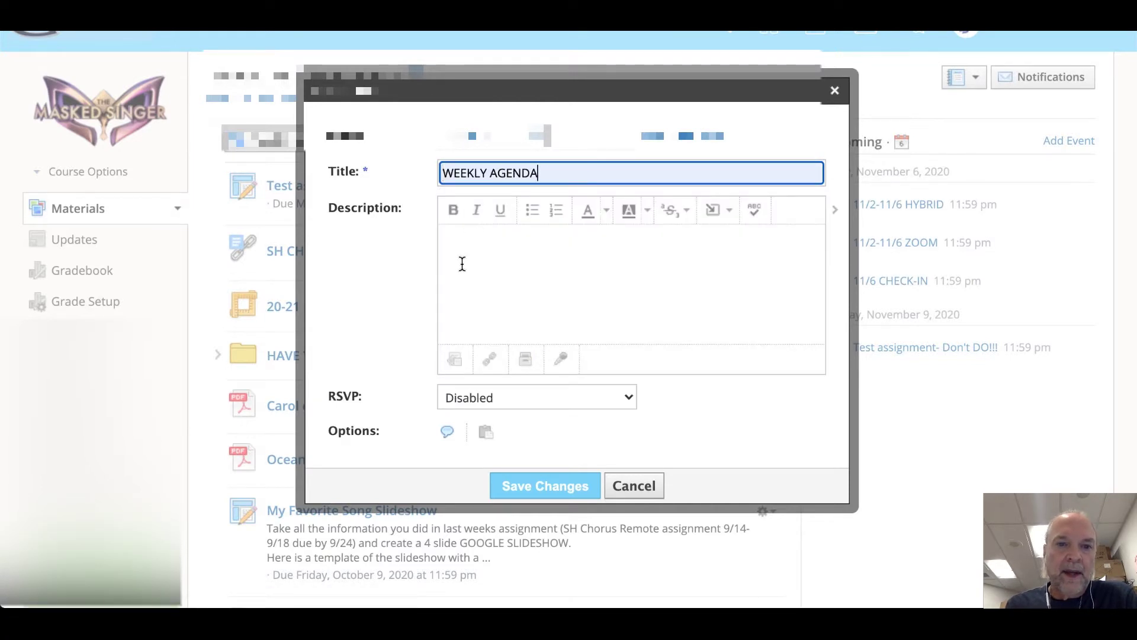
left_click(622, 487)
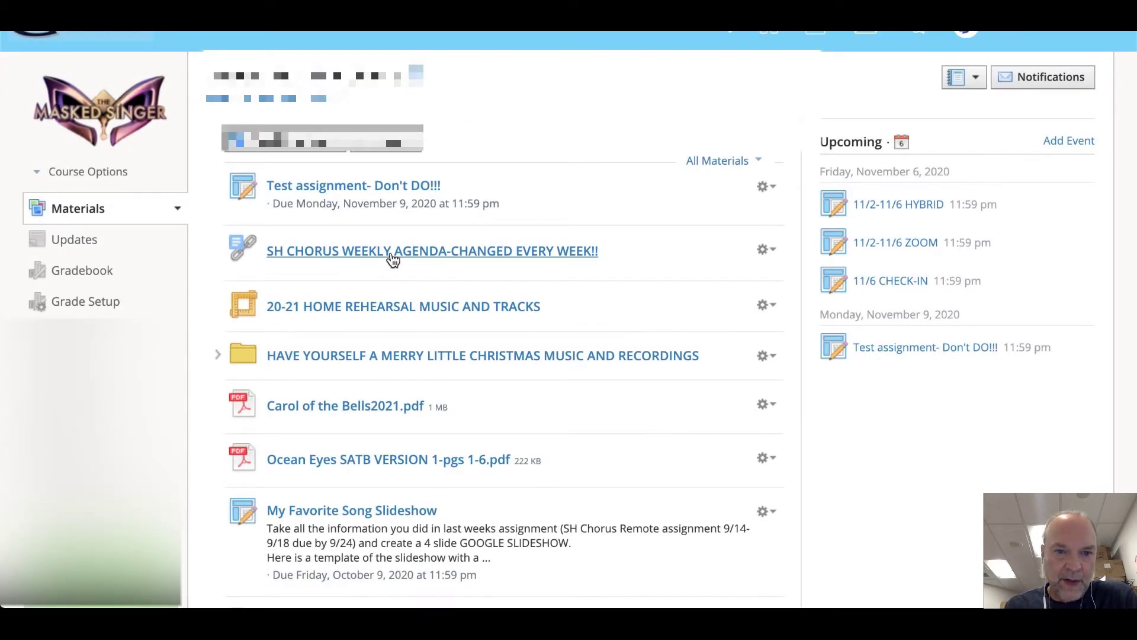
Step: Copy the link address of the "SH CHORUS WEEKLY AGENDA-CHANGED EVERY WEEK!!" material
right_click(391, 254)
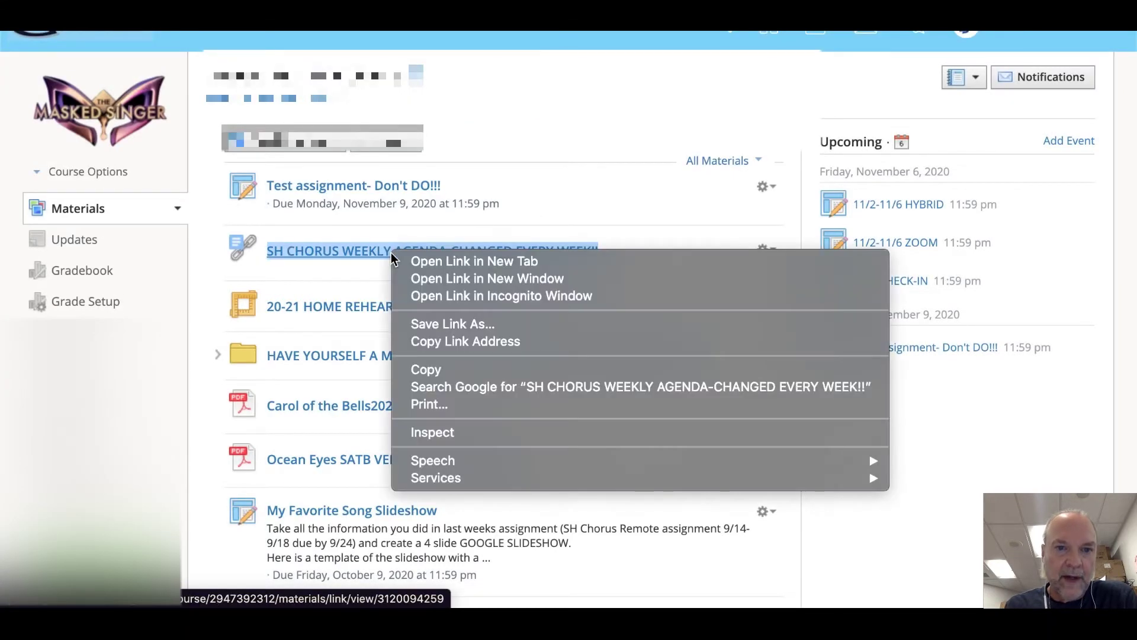
left_click(442, 341)
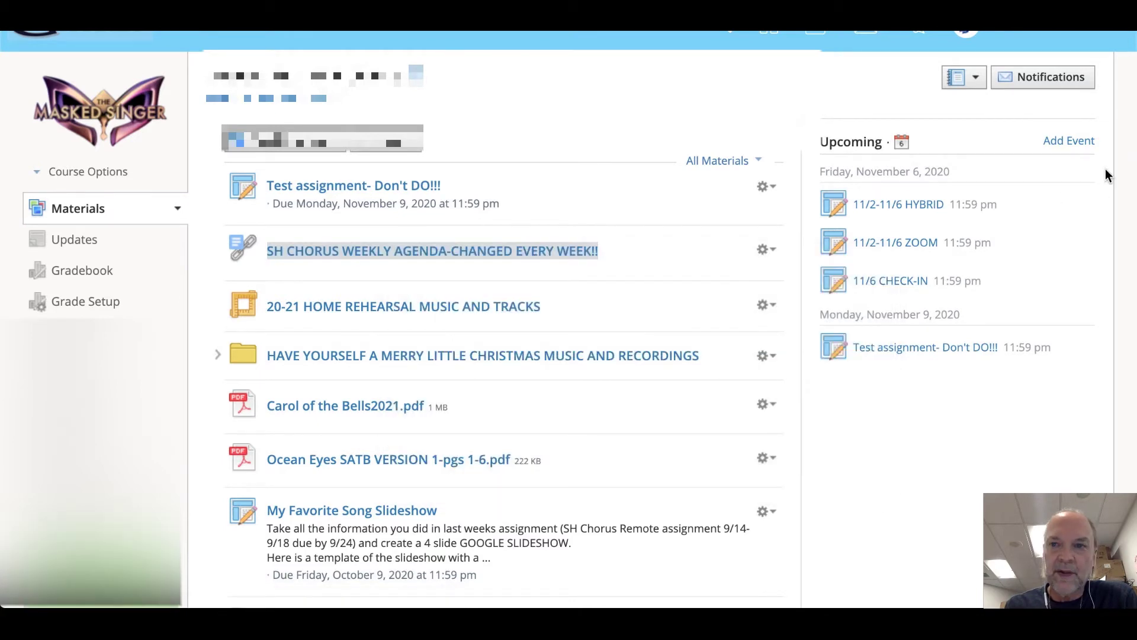
Step: Start a new course event dated November 9, 2020 with the title WEEKLY AGENDA
left_click(1078, 140)
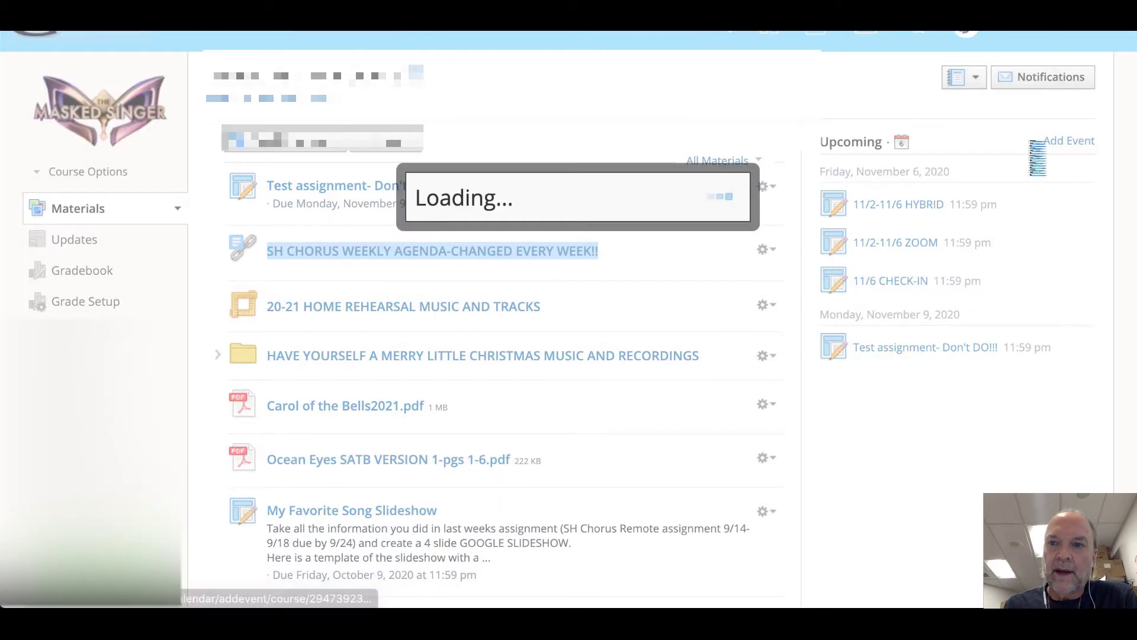
left_click(529, 147)
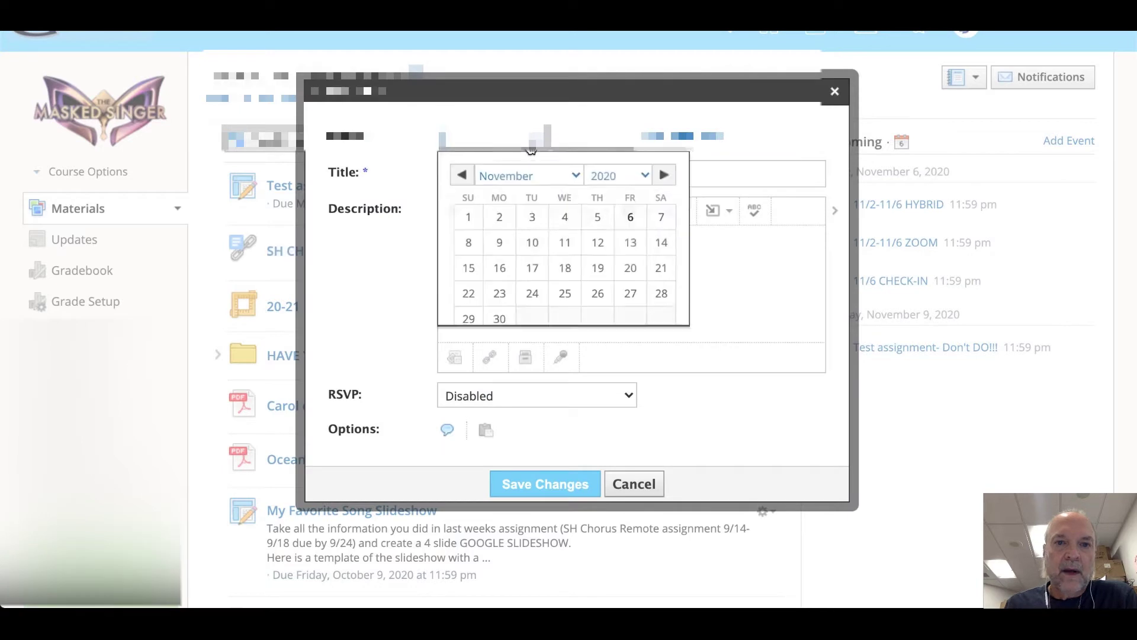
left_click(501, 245)
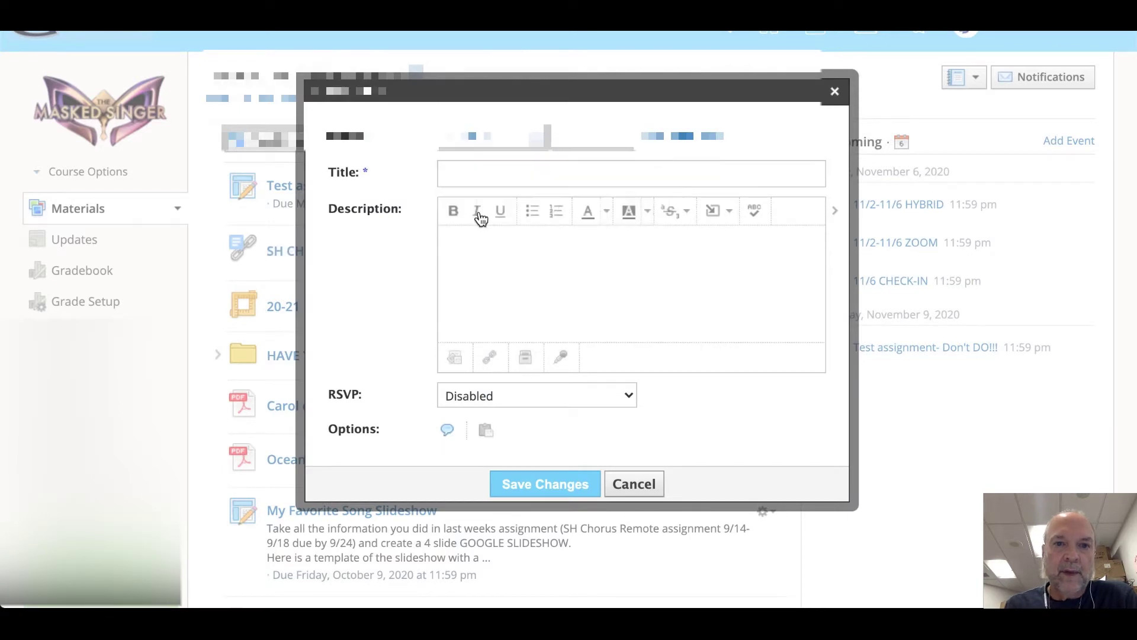
left_click(475, 179)
left_click(472, 213)
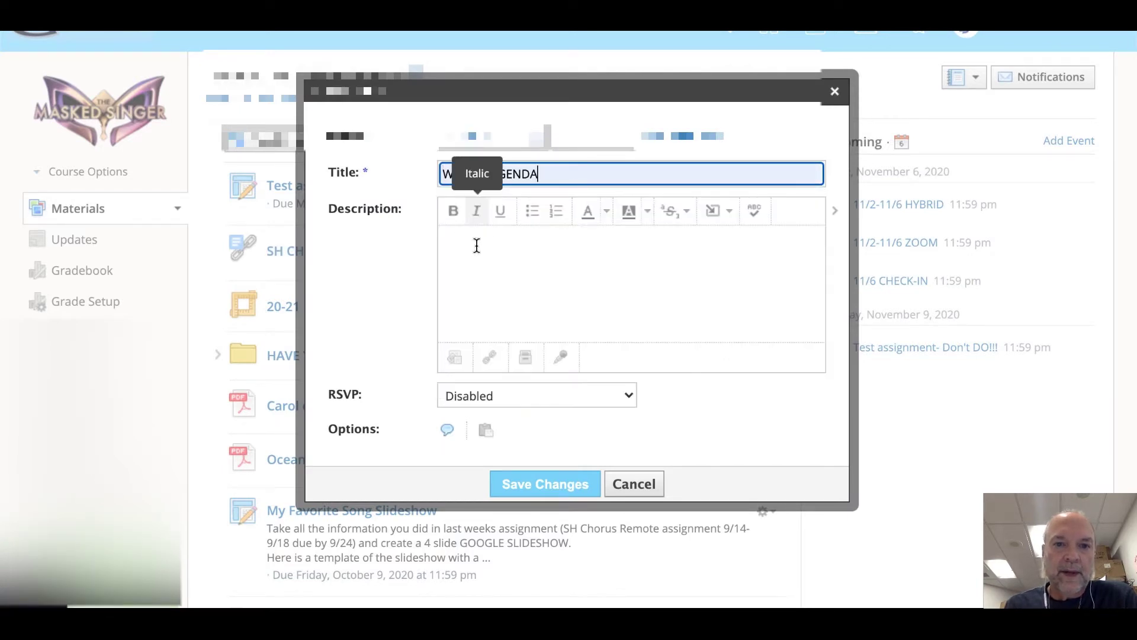
Step: Attach the copied agenda link to the event with the title "weekly agenda" and save the event
left_click(490, 356)
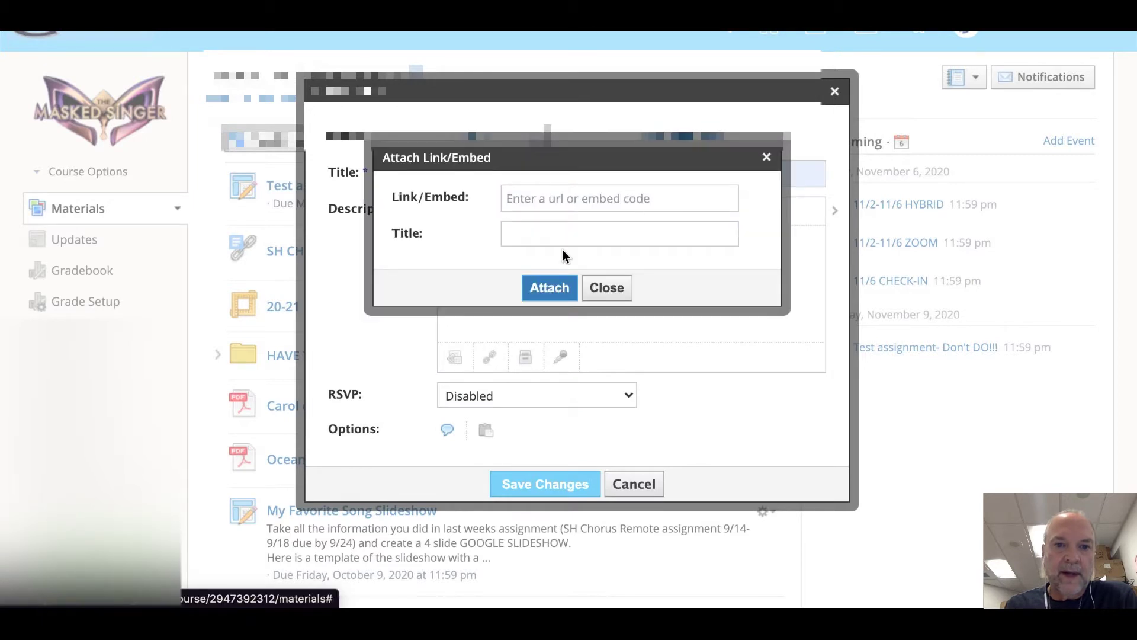
left_click(562, 202)
key("ctrl+v")
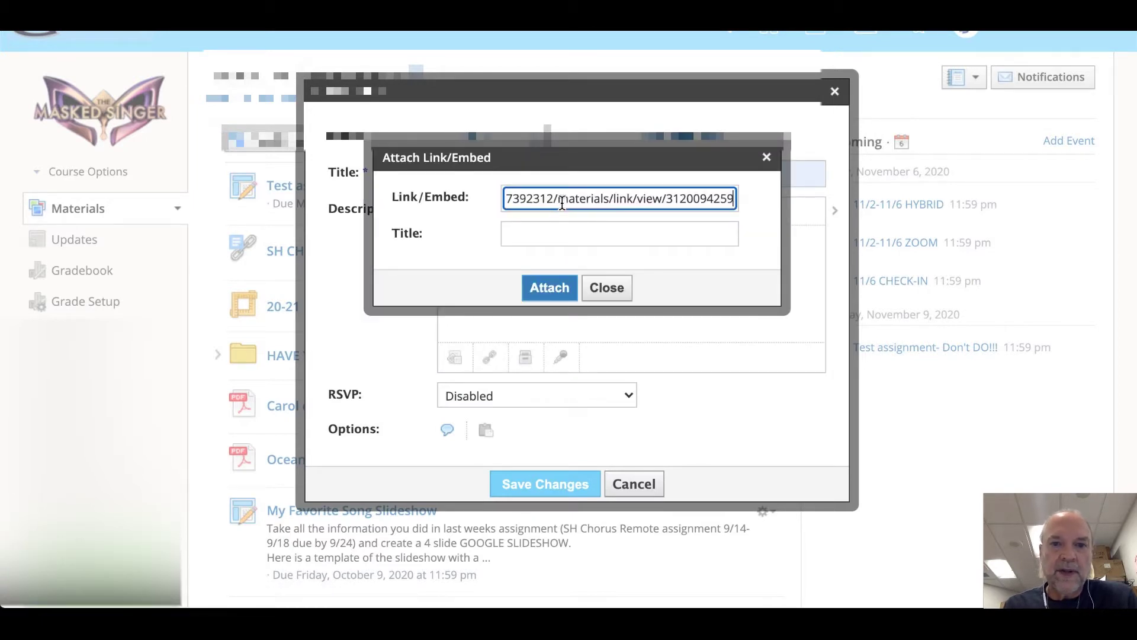
left_click(556, 234)
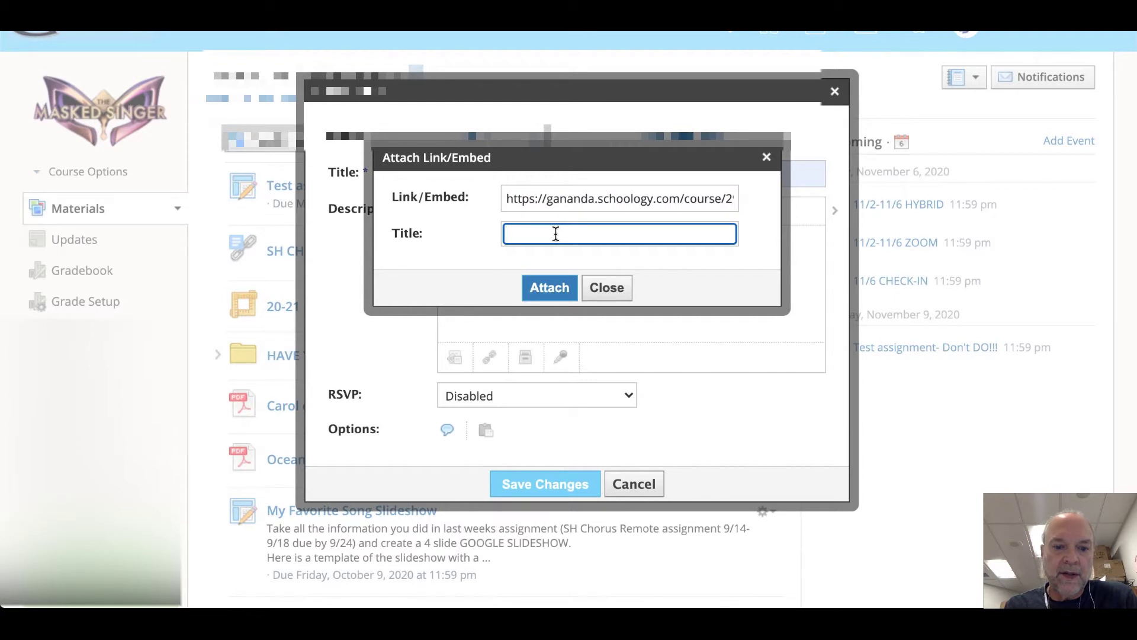
type("weekly agenda")
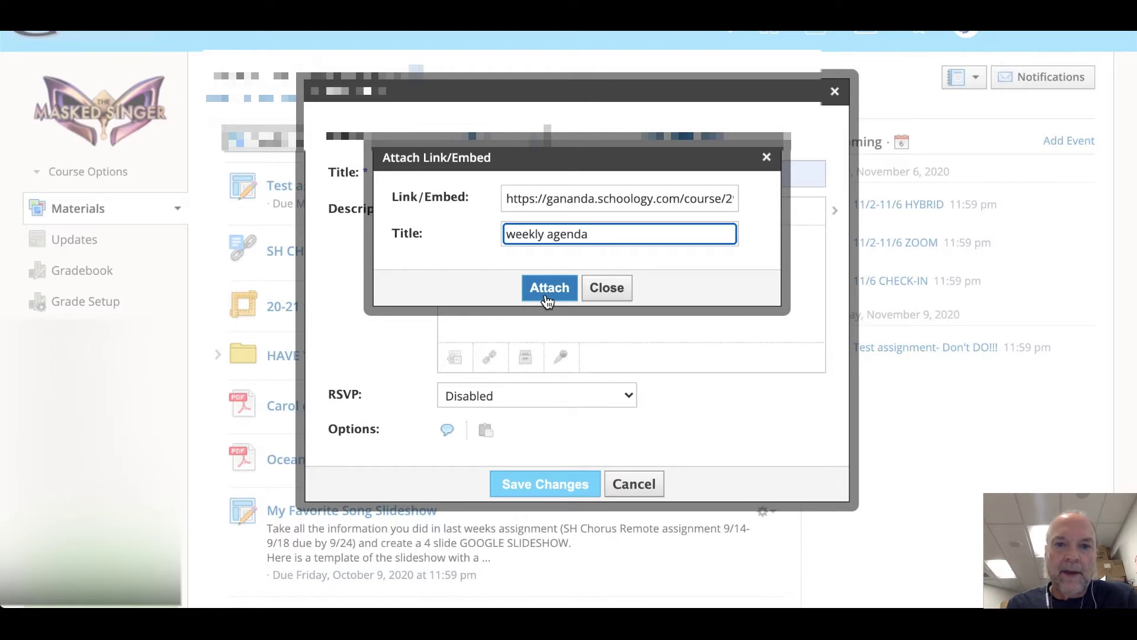
left_click(547, 285)
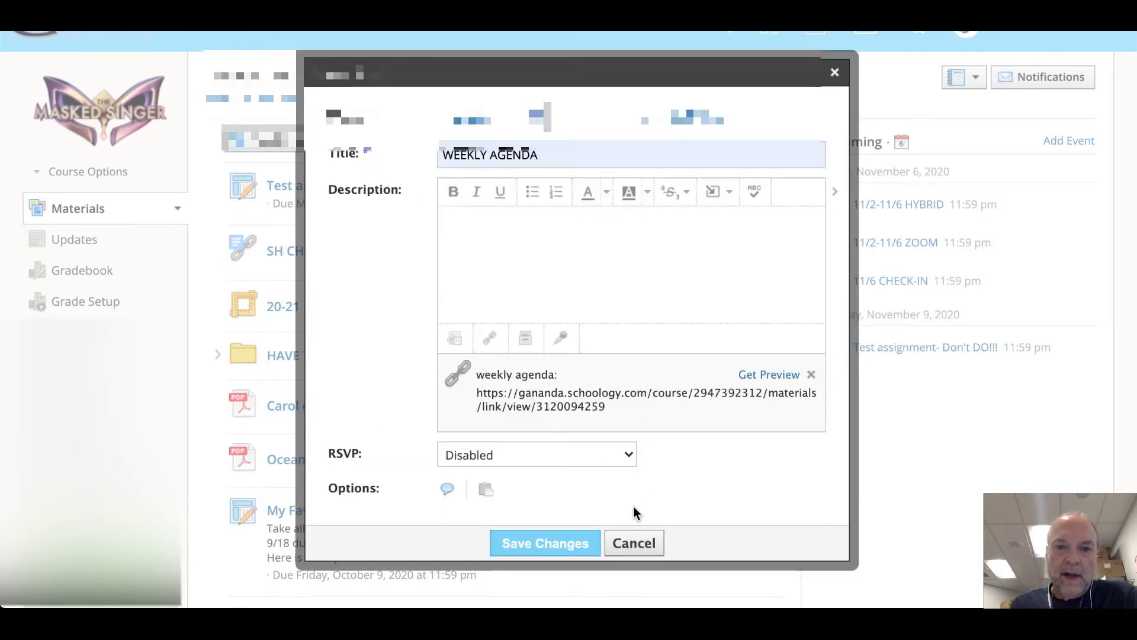
left_click(551, 545)
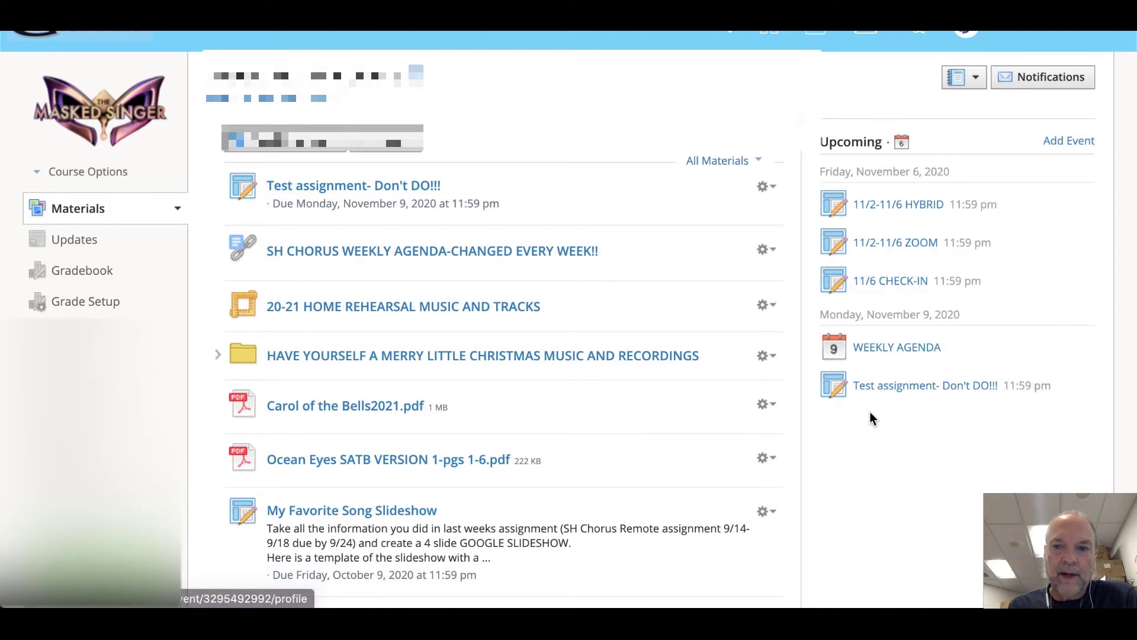
Step: Open the WEEKLY AGENDA event from the upcoming list and check its attached weekly agenda document
left_click(883, 349)
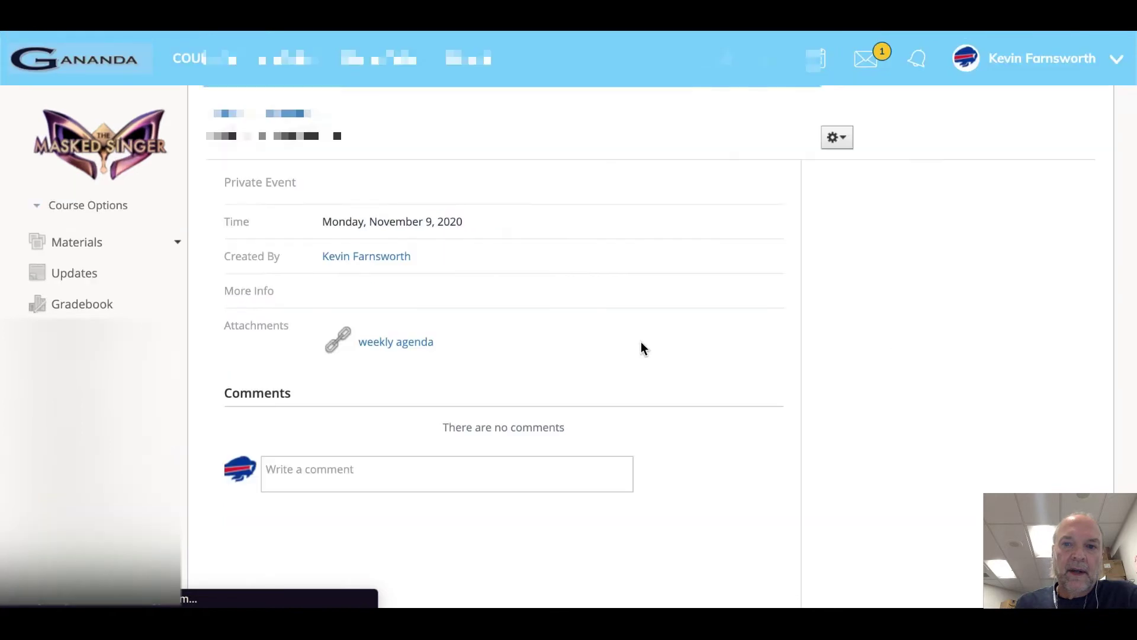
left_click(415, 342)
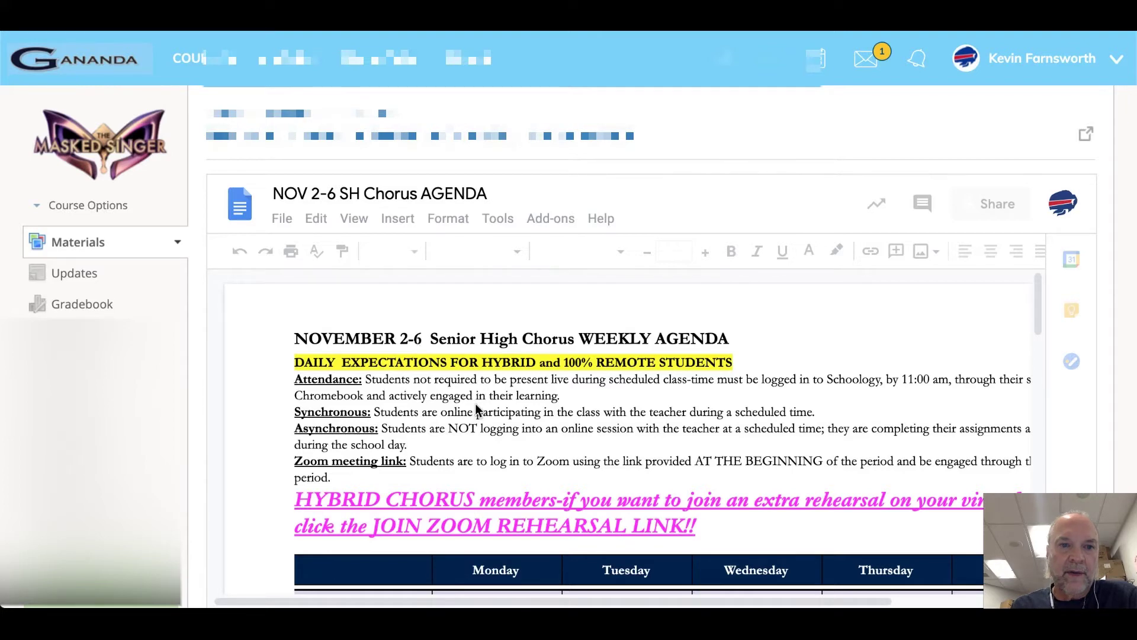
scroll(452, 408, "down", 2)
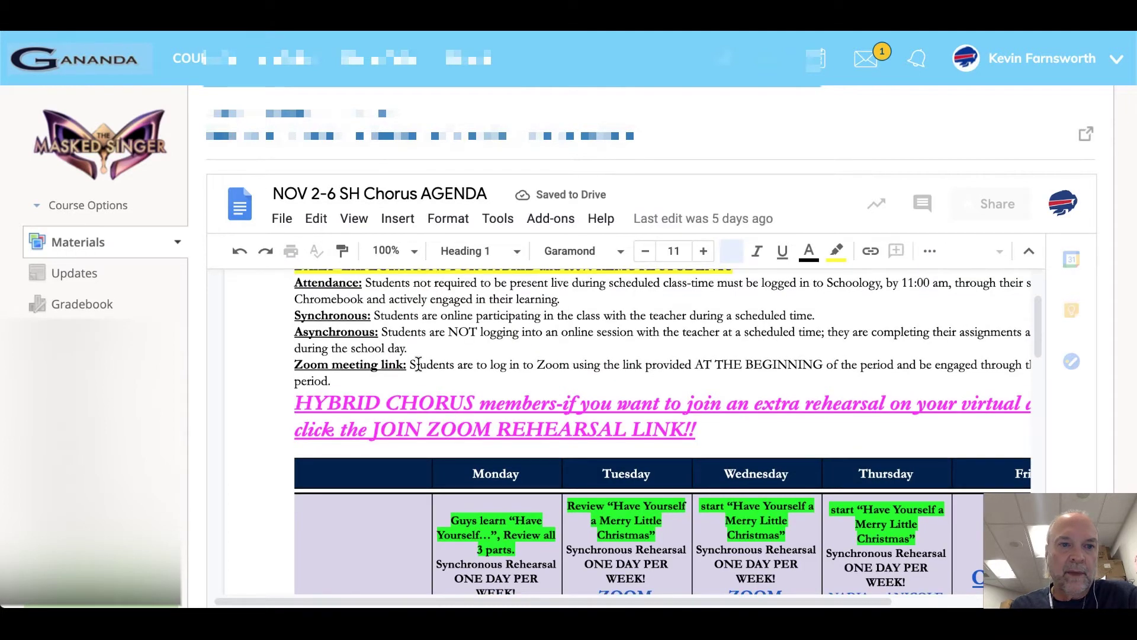
left_click(418, 363)
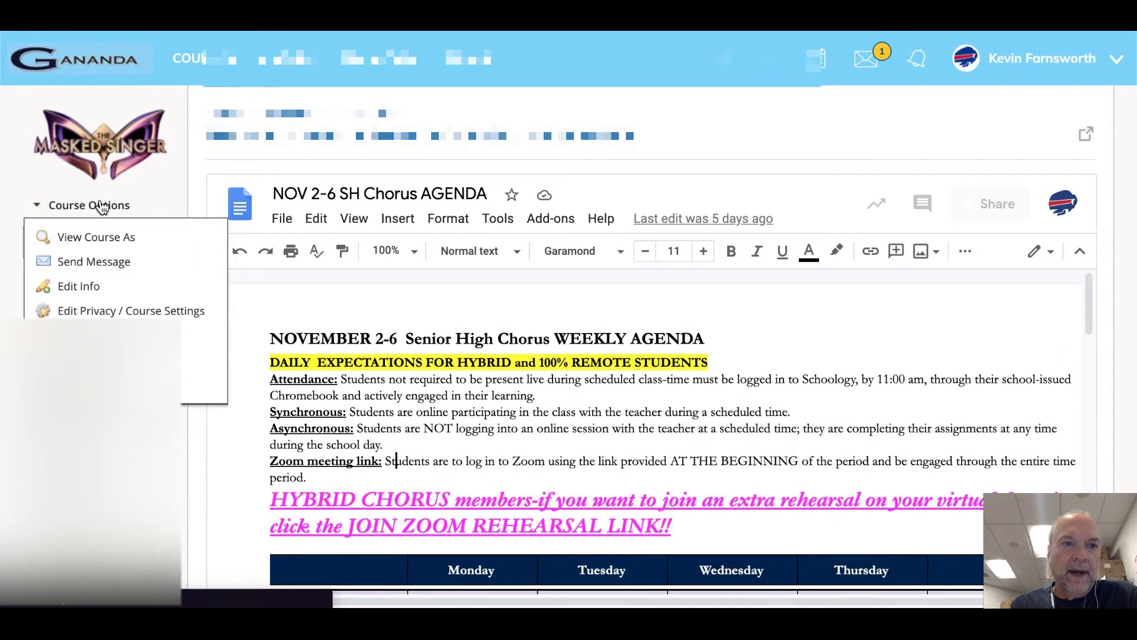
Step: View the course as a student to check the materials and upcoming list, and return to the course
left_click(98, 237)
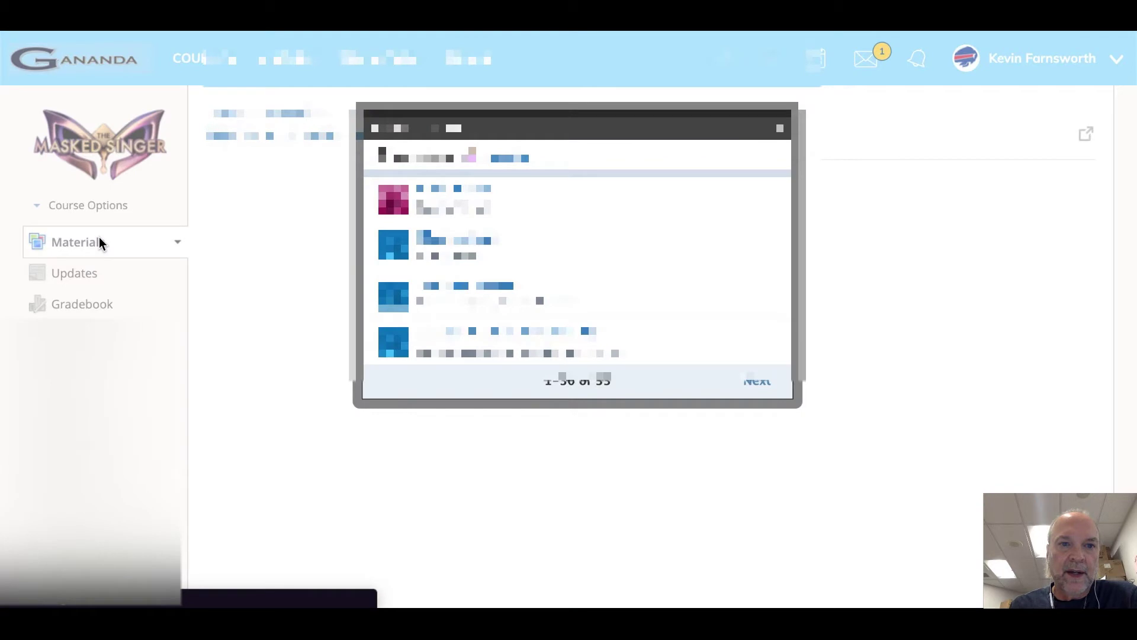
left_click(450, 195)
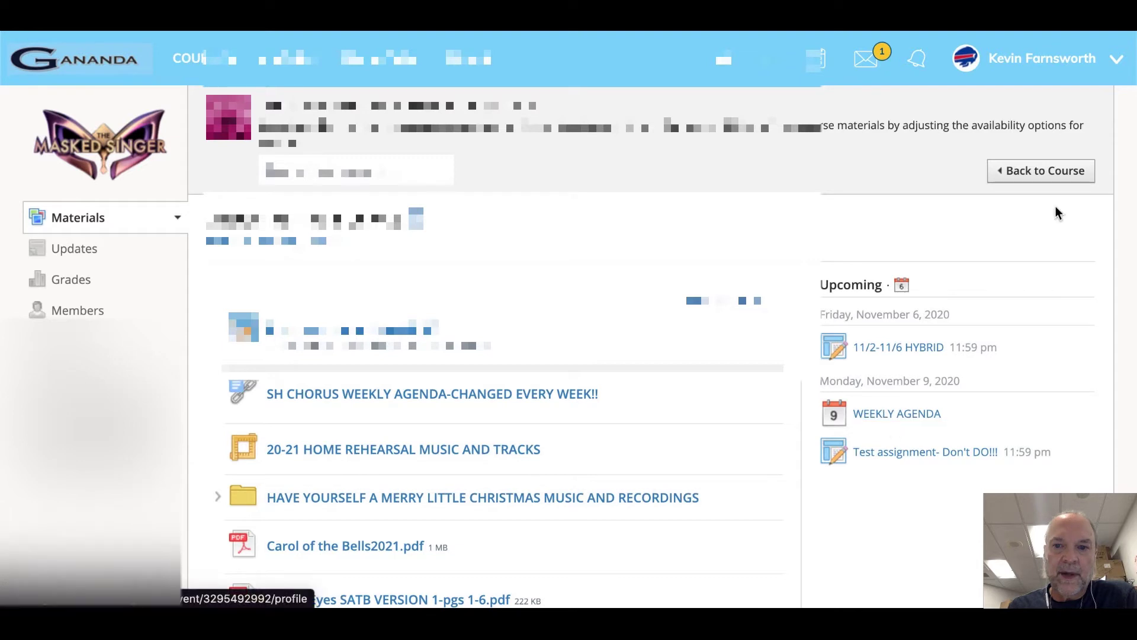
left_click(1070, 172)
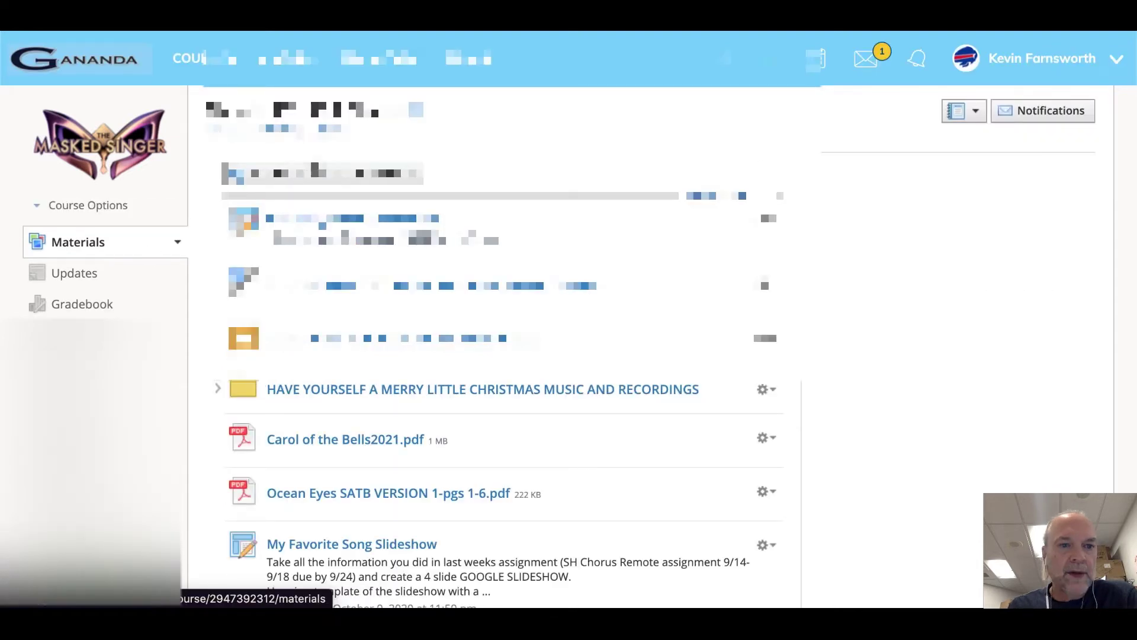
Step: Start a new assignment in the course materials with the name "Test assignment- Don't DO!!!"
left_click(319, 174)
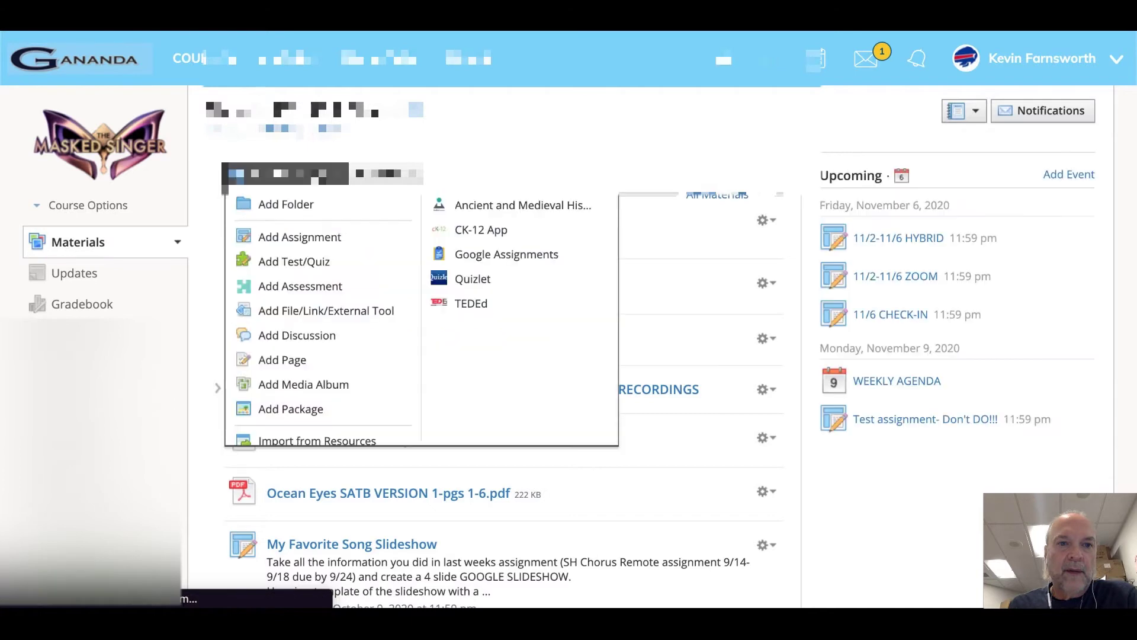
left_click(311, 240)
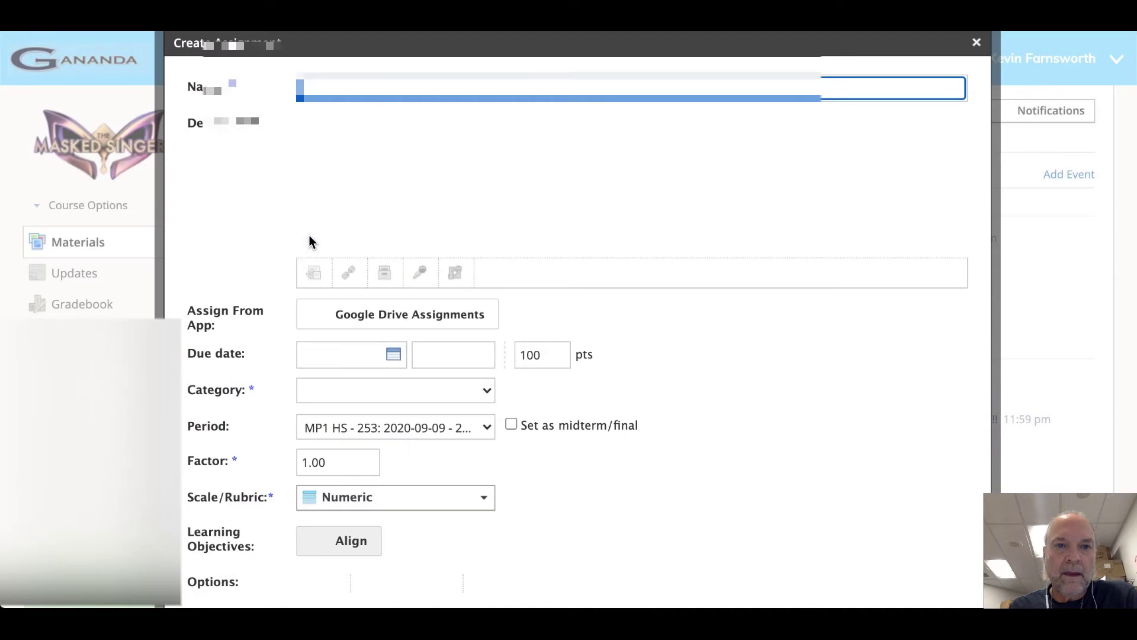
key("Down")
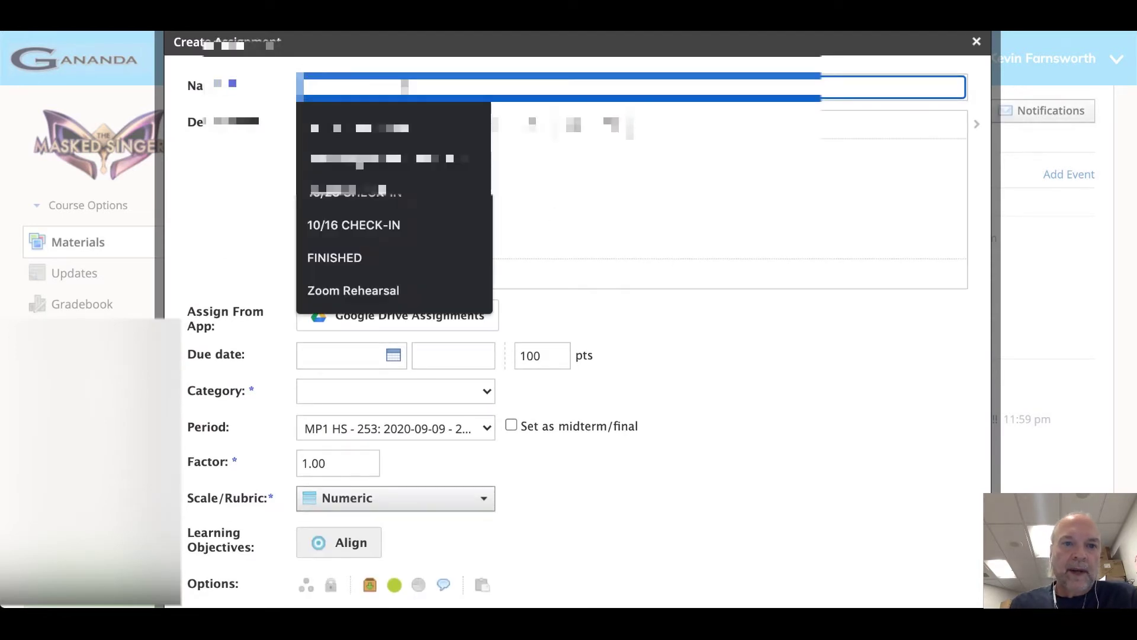
key("Down")
key("Down")
key("Return")
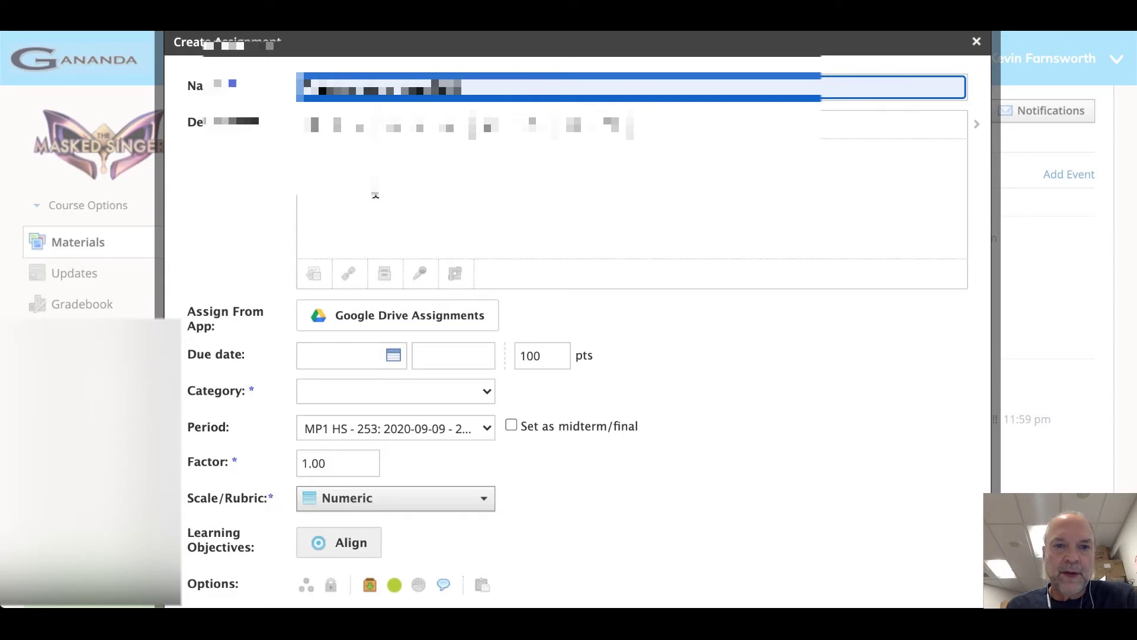
Step: Set the assignment's due date to November 10, 2020 at 3:00 PM
scroll(377, 218, "down", 3)
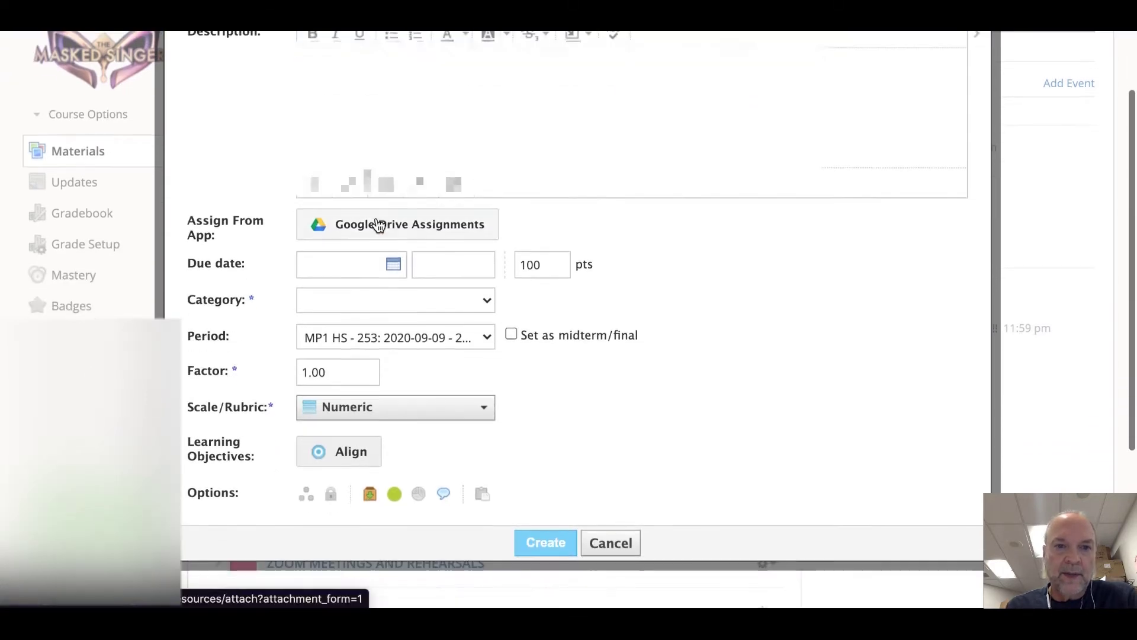
left_click(394, 254)
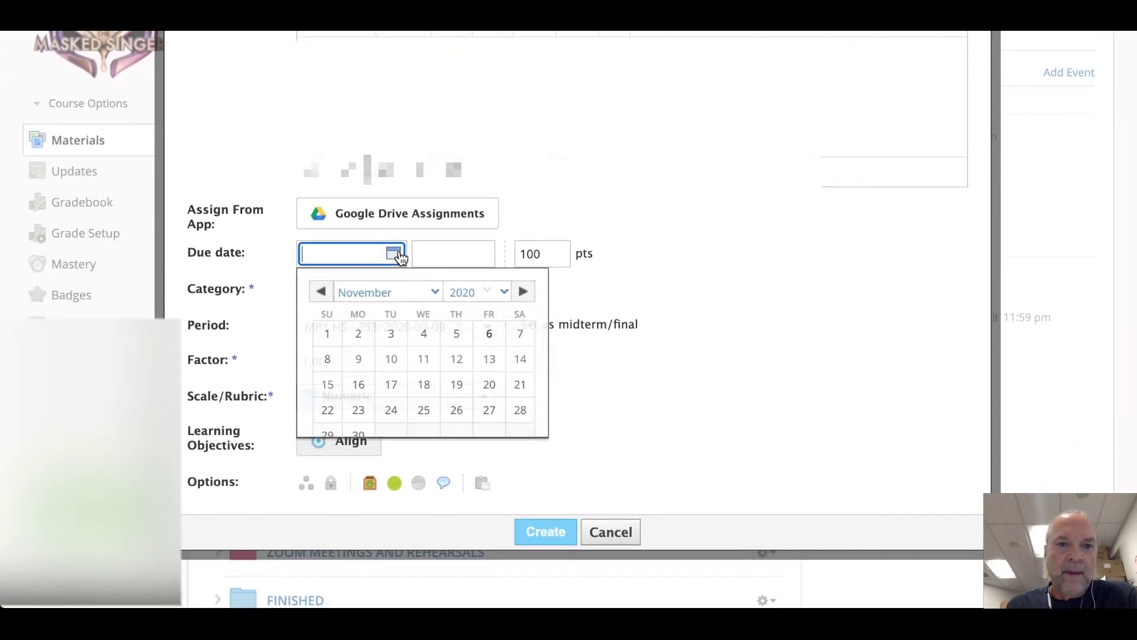
left_click(393, 361)
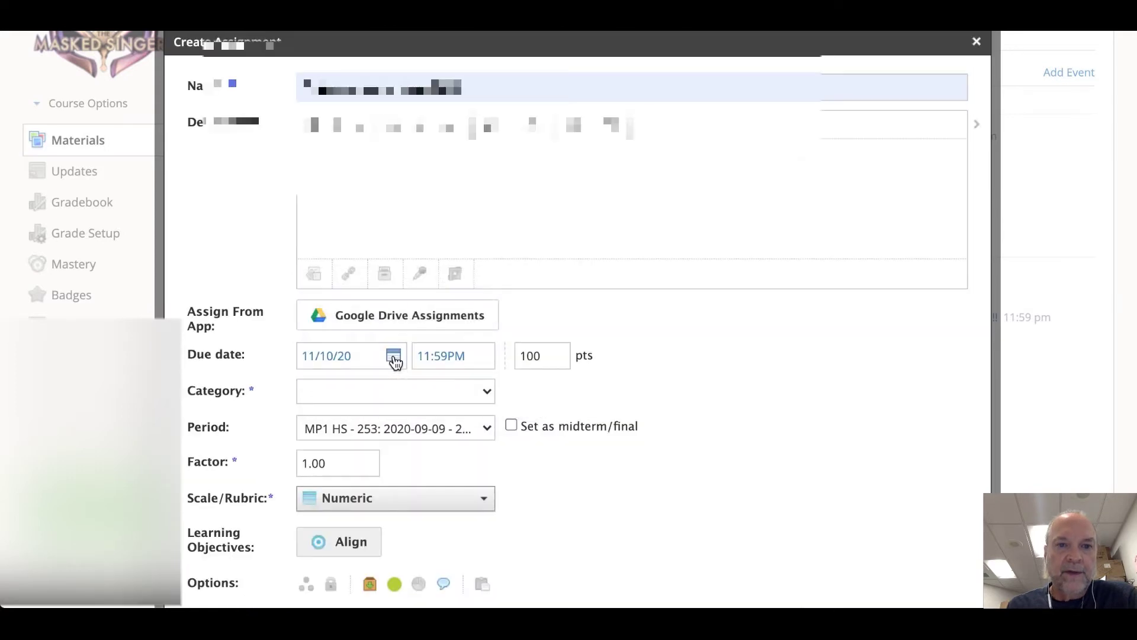
left_click(429, 360)
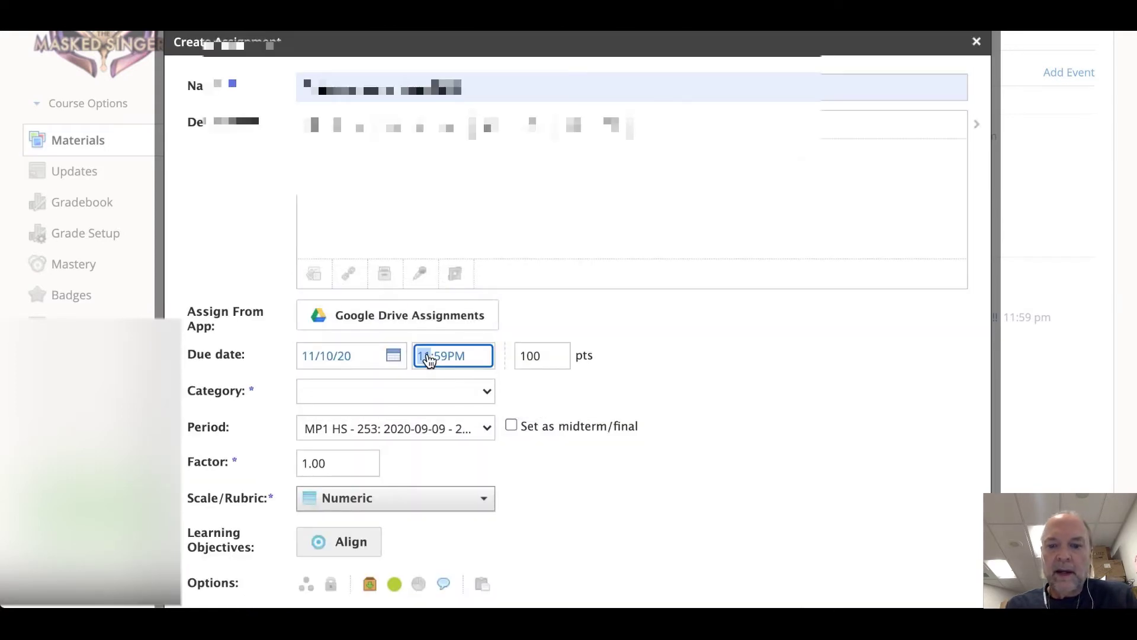
type("3")
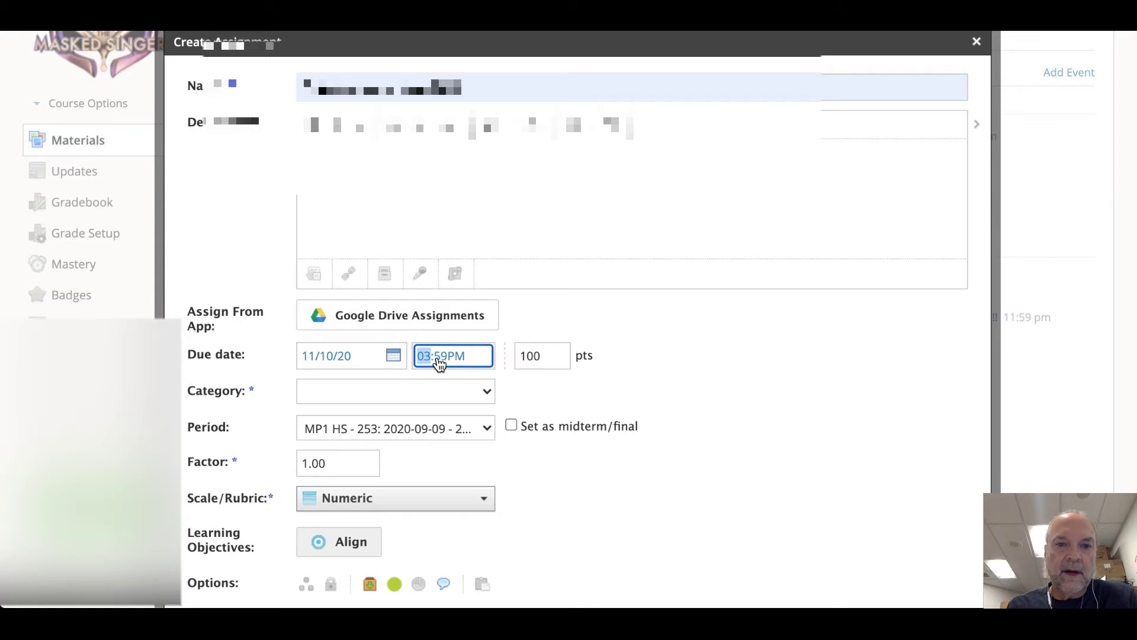
left_click(439, 357)
type("00")
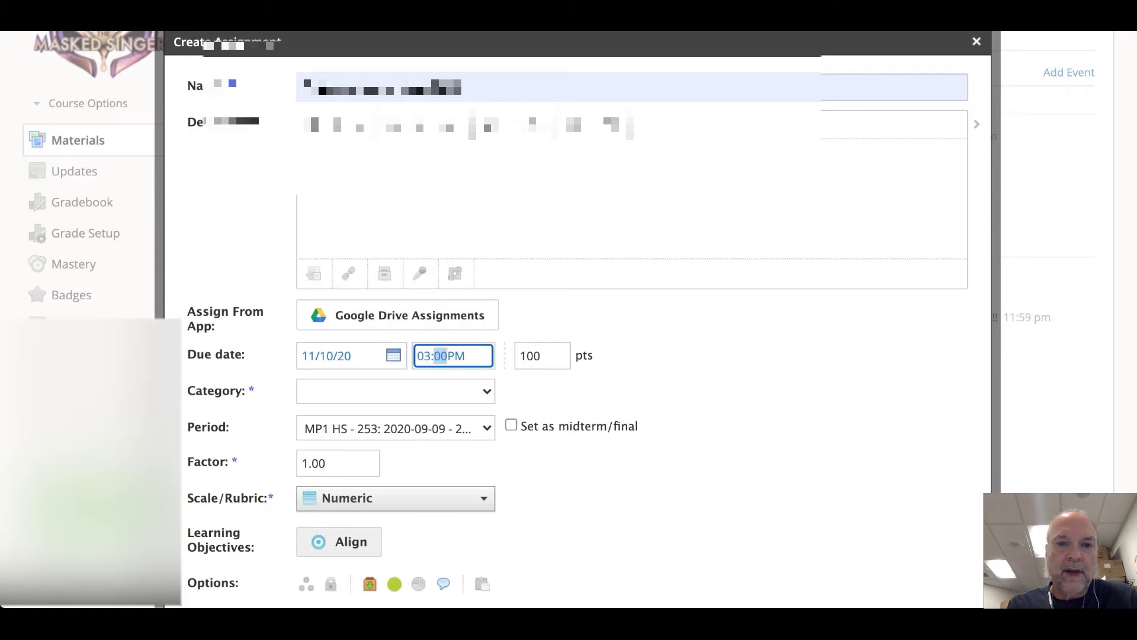
left_click(655, 397)
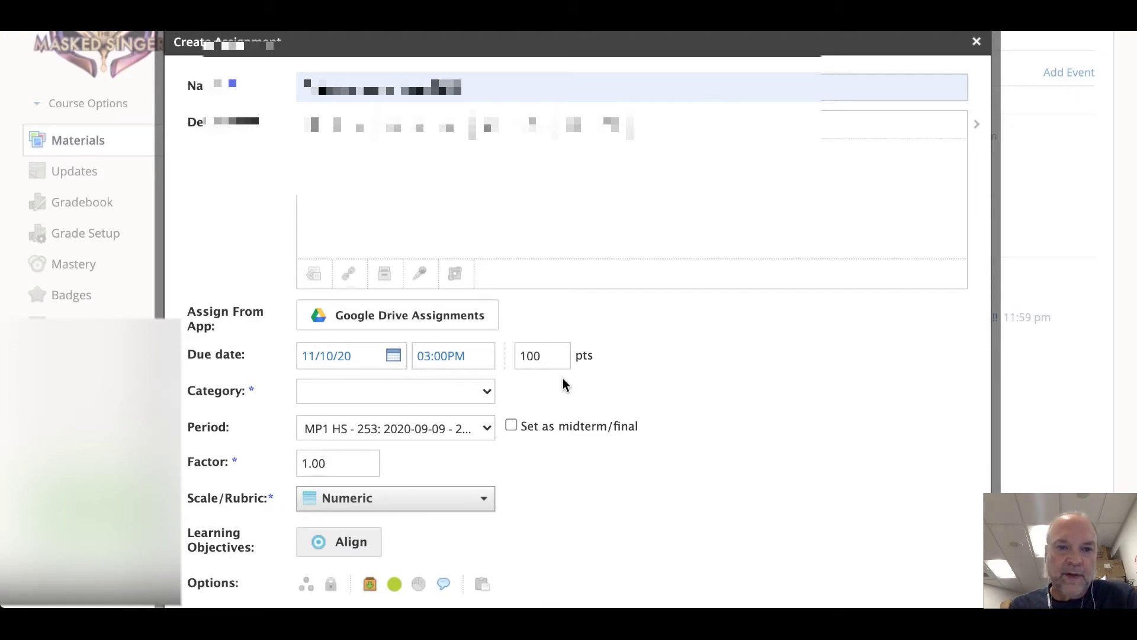
left_click(481, 390)
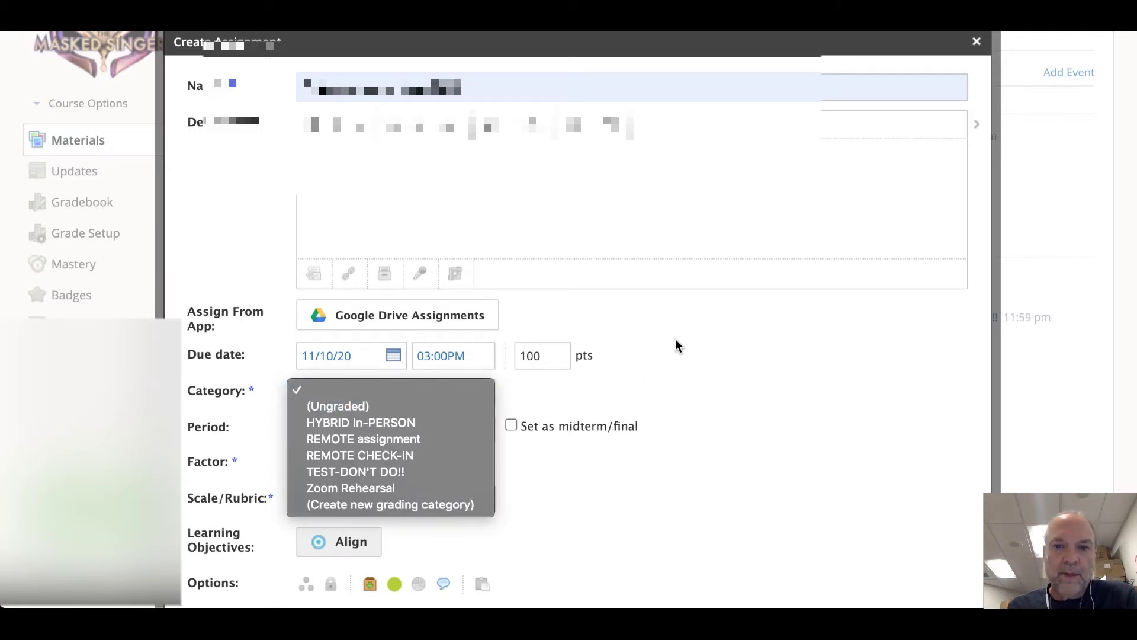
left_click(670, 367)
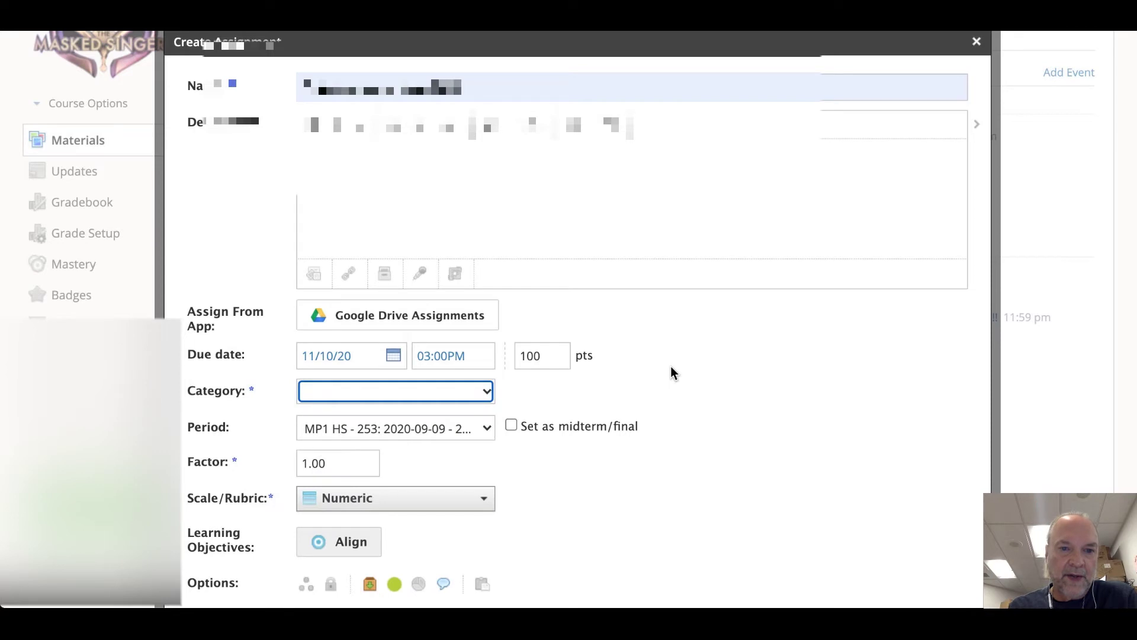
left_click(542, 358)
left_click(666, 371)
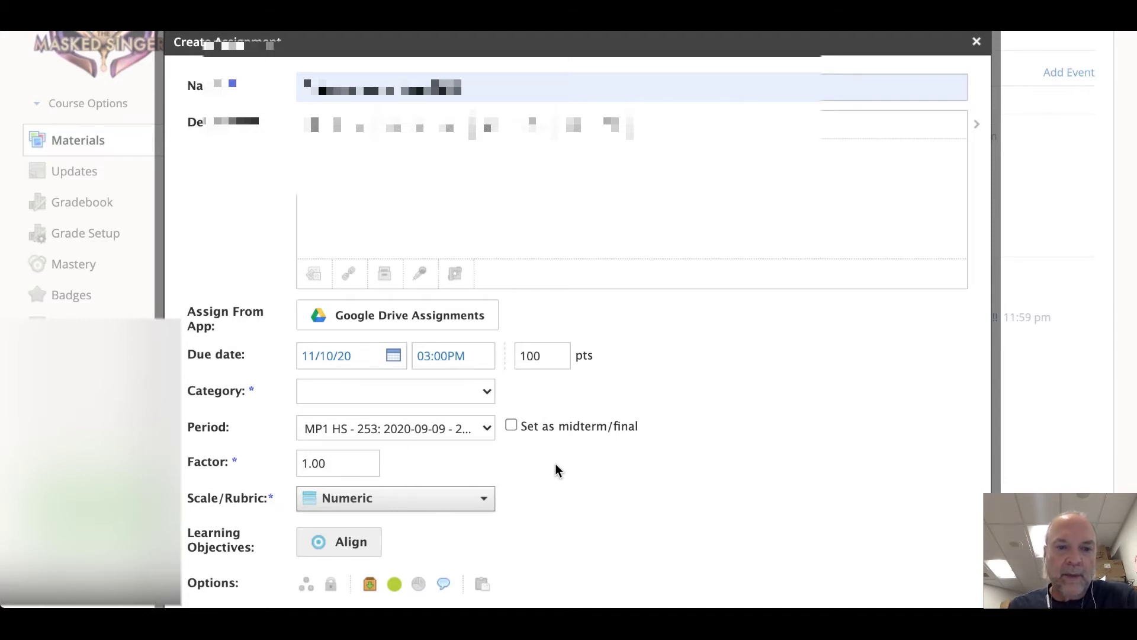
Step: Assign the category TEST-DON'T DO!! and create the assignment
left_click(460, 391)
left_click(361, 473)
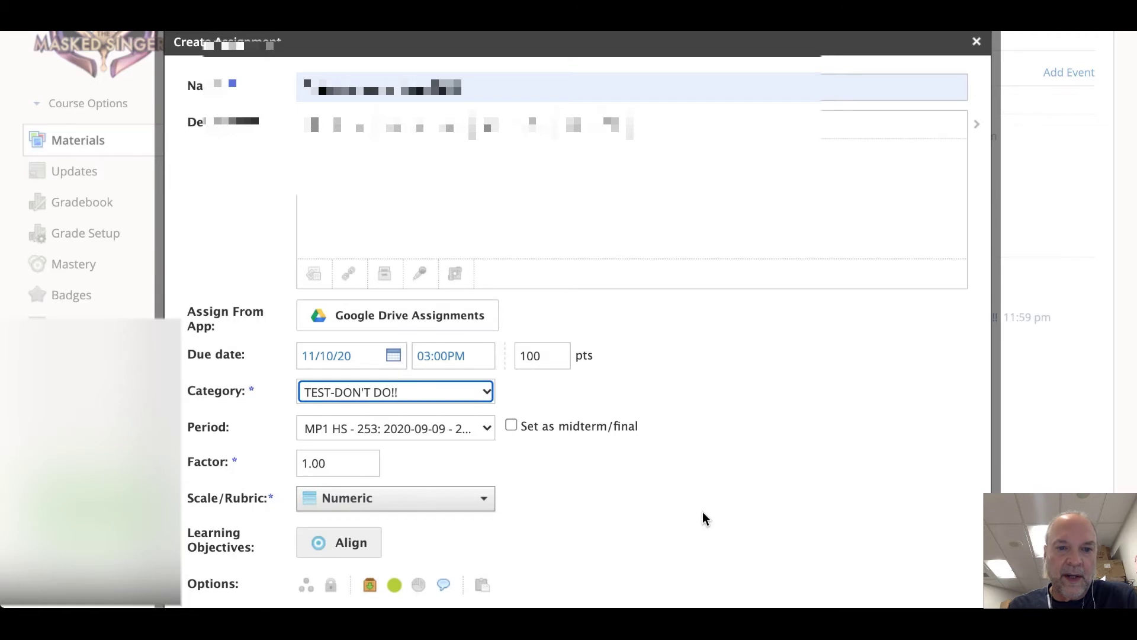
scroll(703, 513, "down", 3)
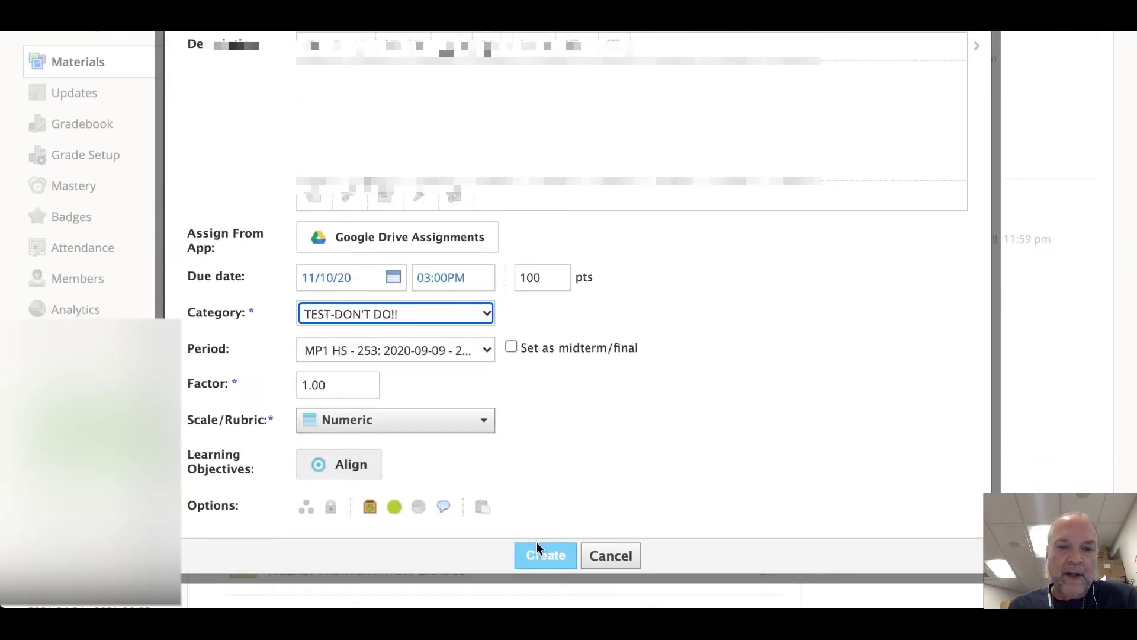
left_click(541, 557)
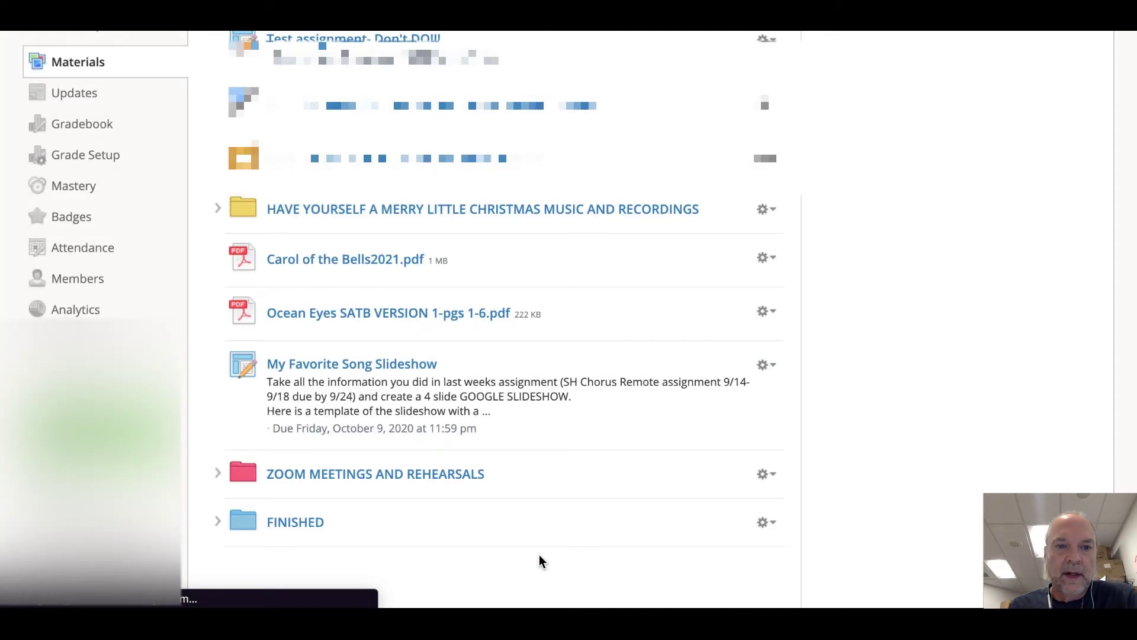
Step: Move the test assignment due November 10 from the end of the materials list to directly below the one due November 9
scroll(538, 560, "down", 3)
scroll(539, 555, "down", 2)
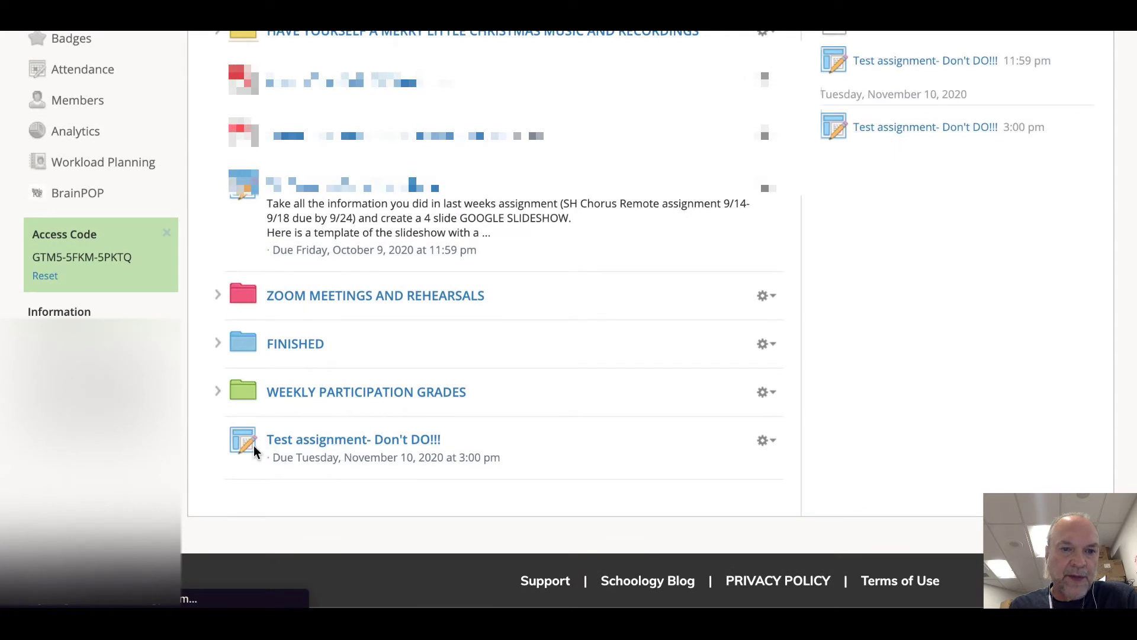
left_click_drag(245, 442, 243, 305)
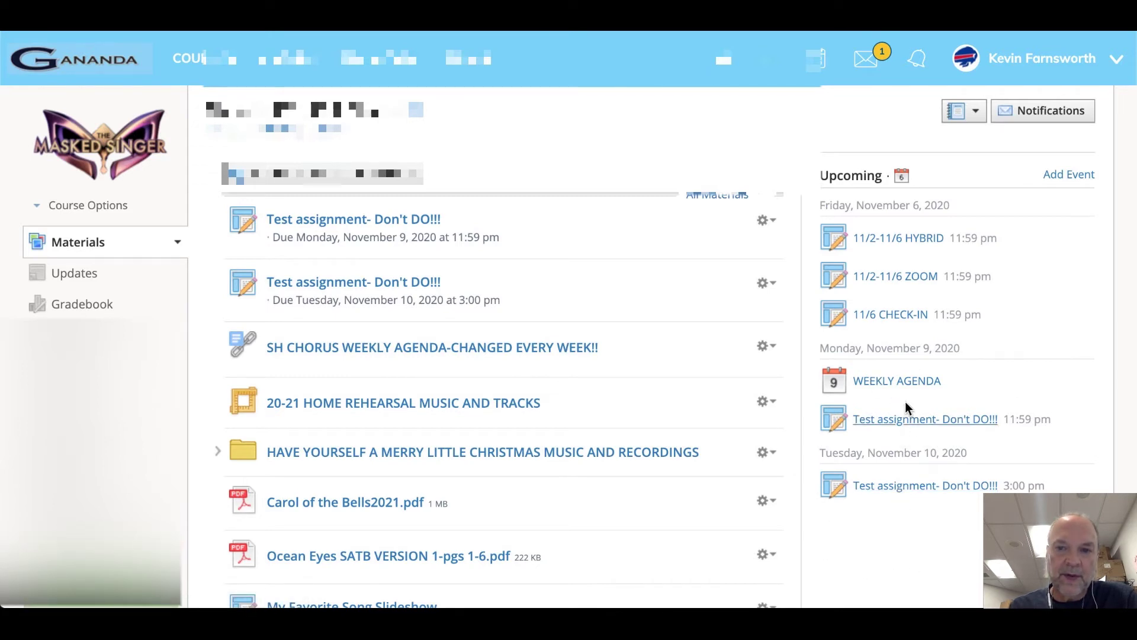
Step: Check how a student sees the reordered materials and the upcoming list, and go back to the course
left_click(119, 208)
left_click(115, 237)
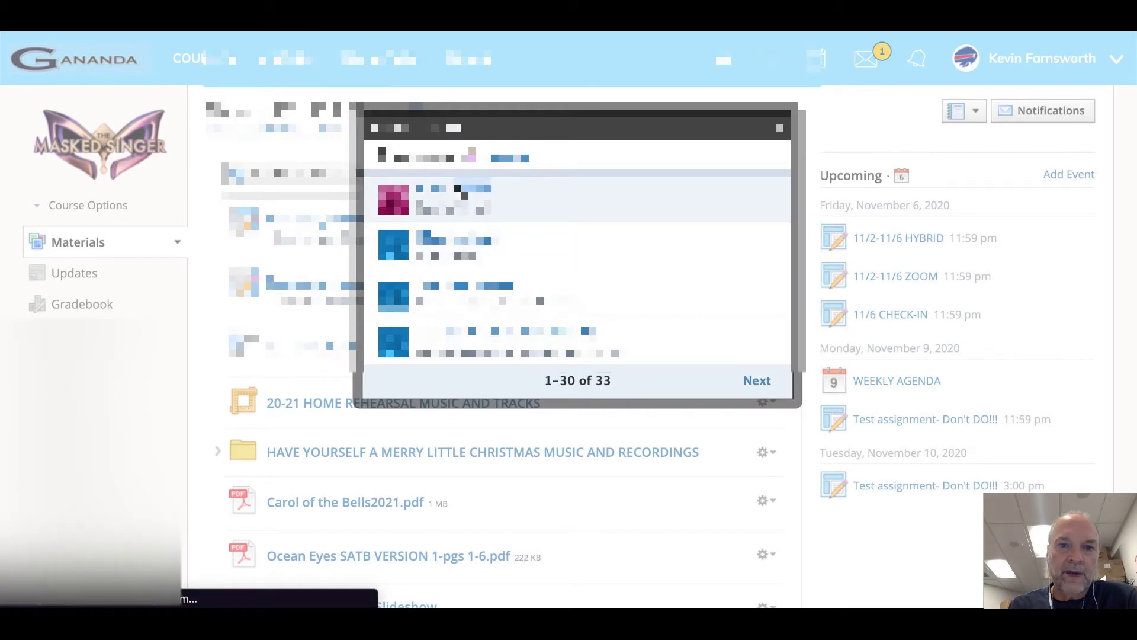
left_click(461, 192)
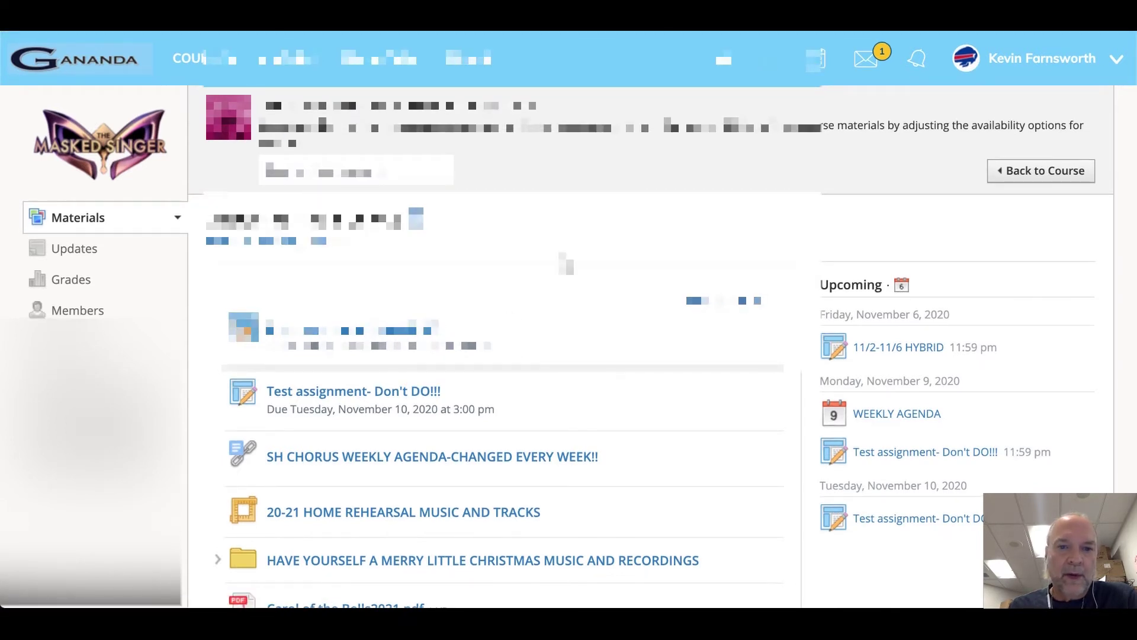
scroll(367, 243, "down", 1)
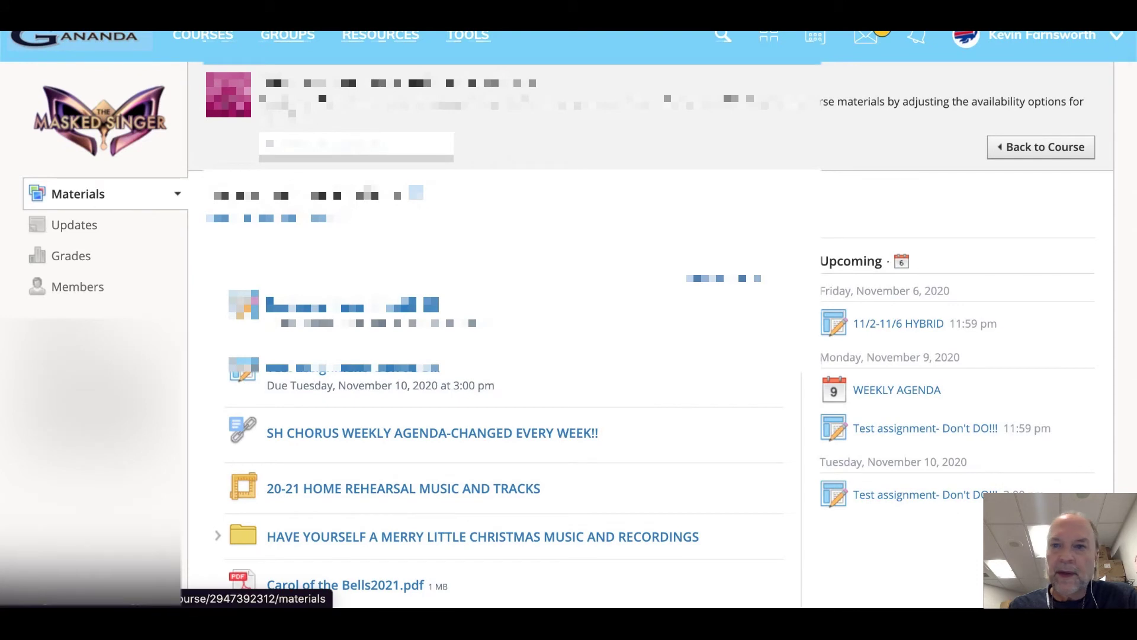
left_click(1022, 148)
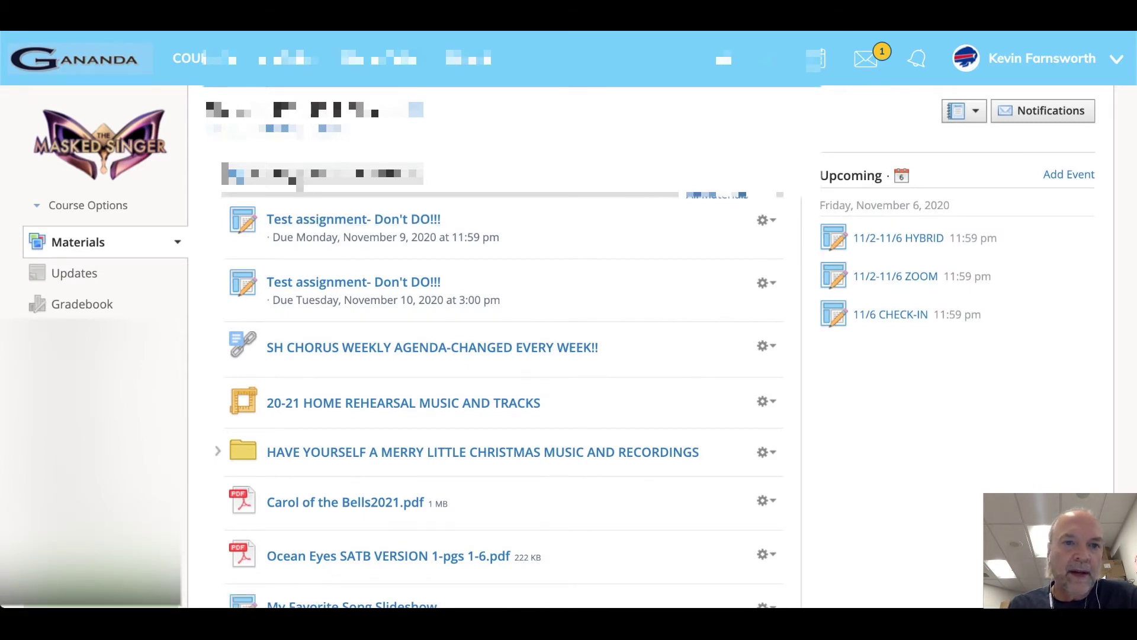
Step: Start a new assignment in the course materials and name it Test assignment3- Don't DO!!!
left_click(293, 178)
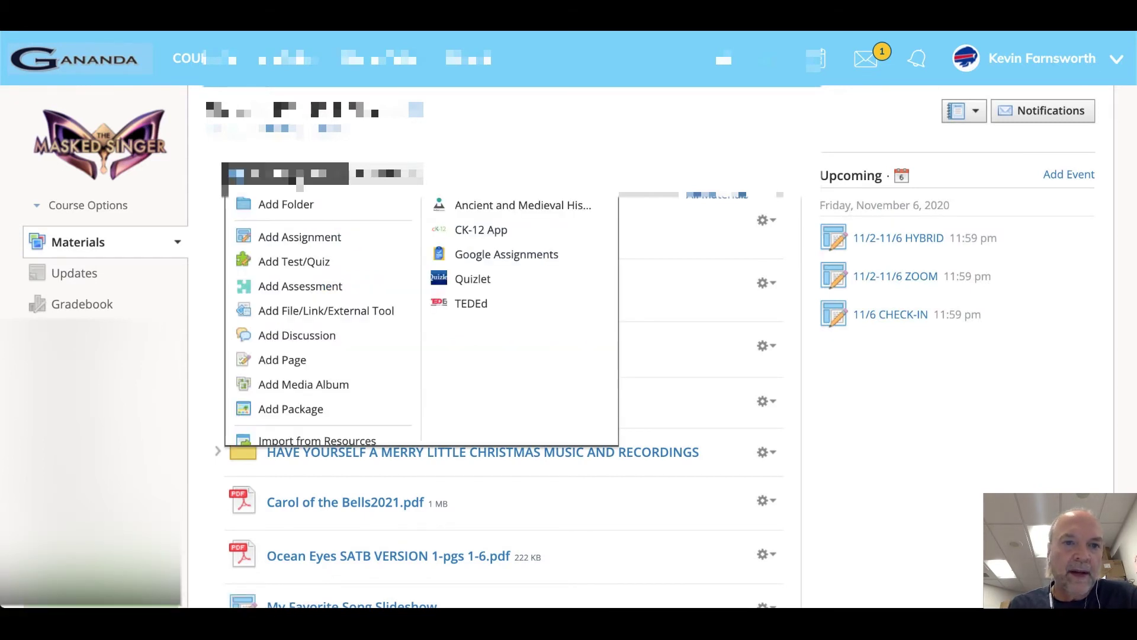
left_click(295, 240)
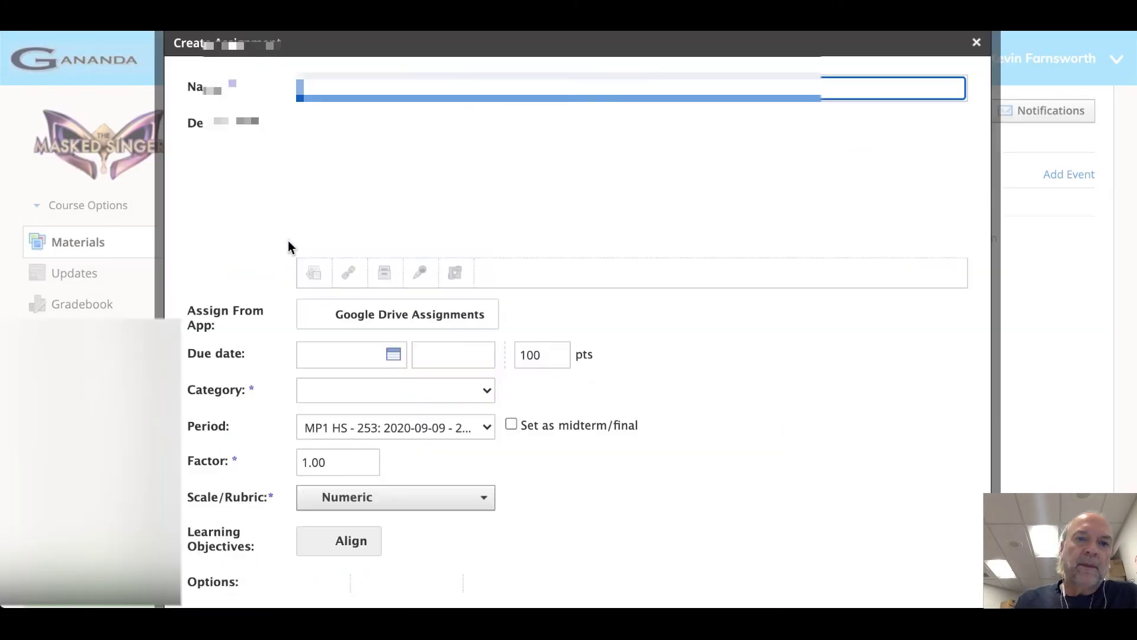
key("Down")
type("t")
key("Down")
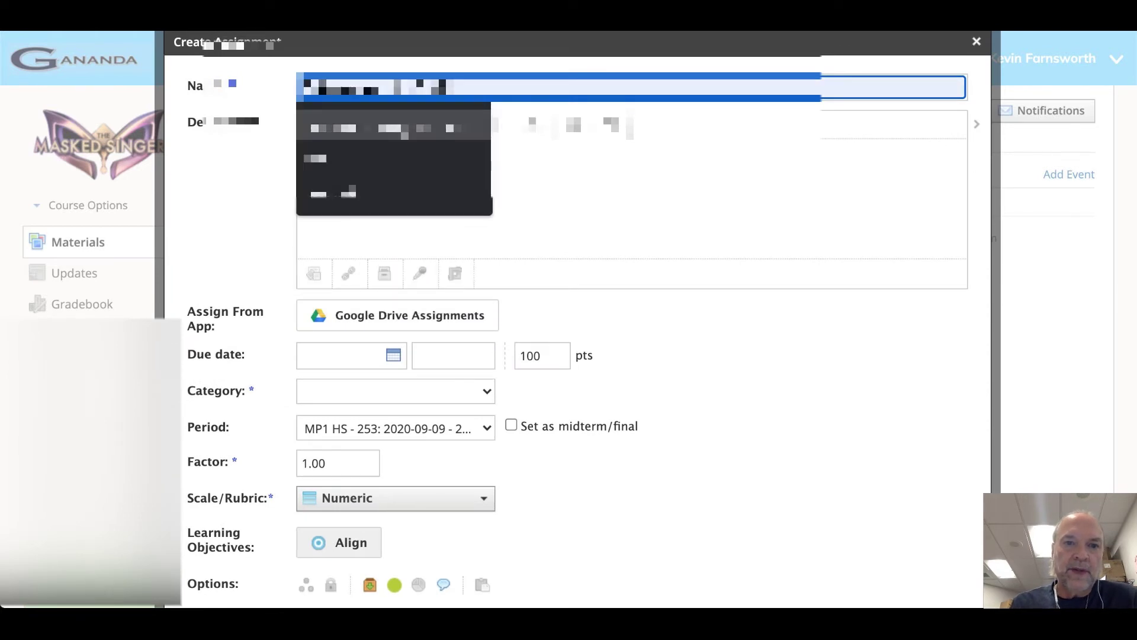
key("Return")
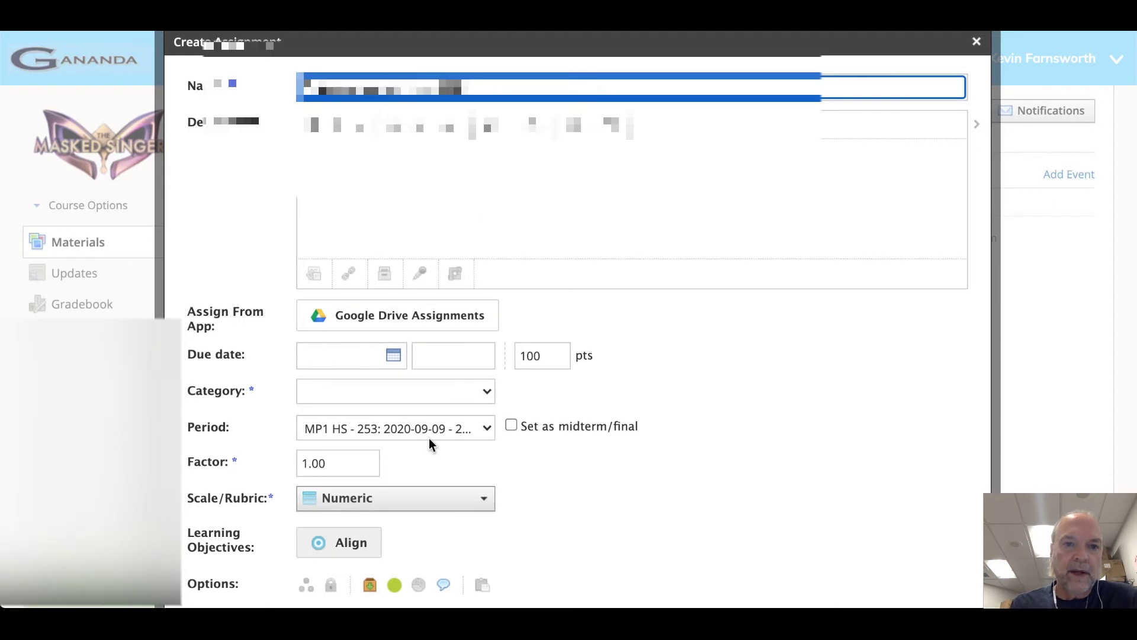
Step: Set the assignment's due date to November 11, 2020 at 3:00 PM
left_click(393, 355)
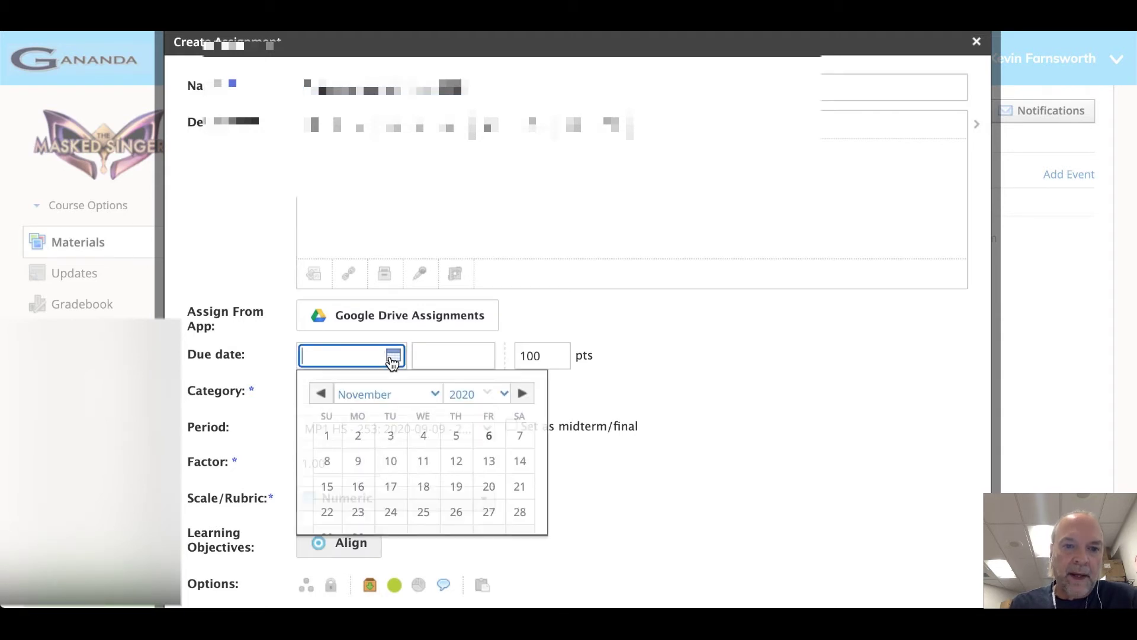
left_click(425, 465)
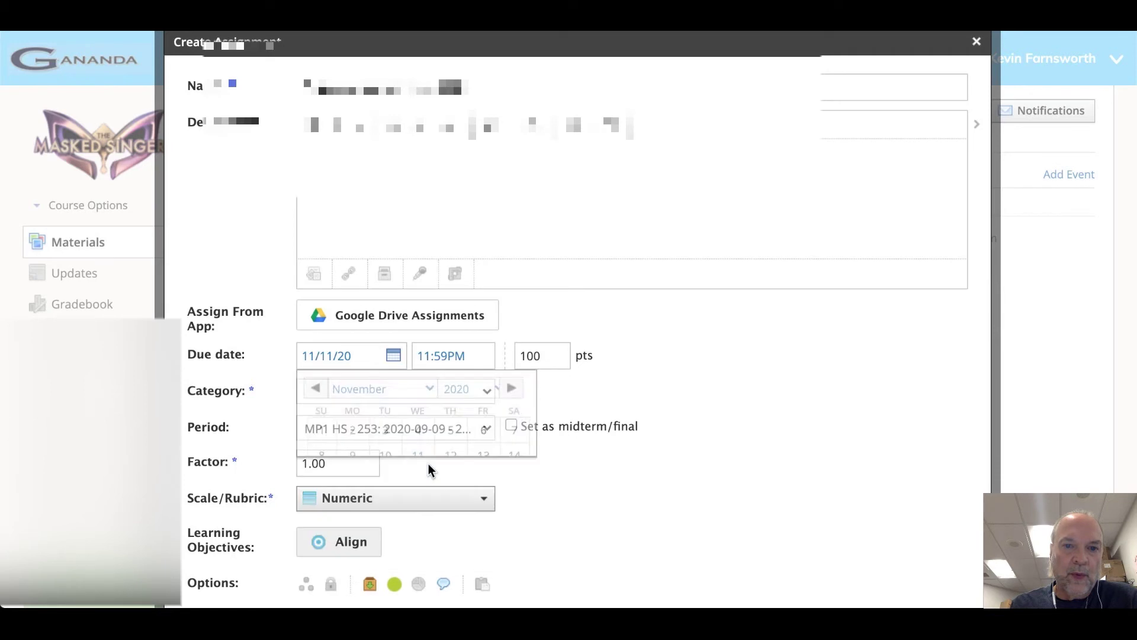
left_click(432, 360)
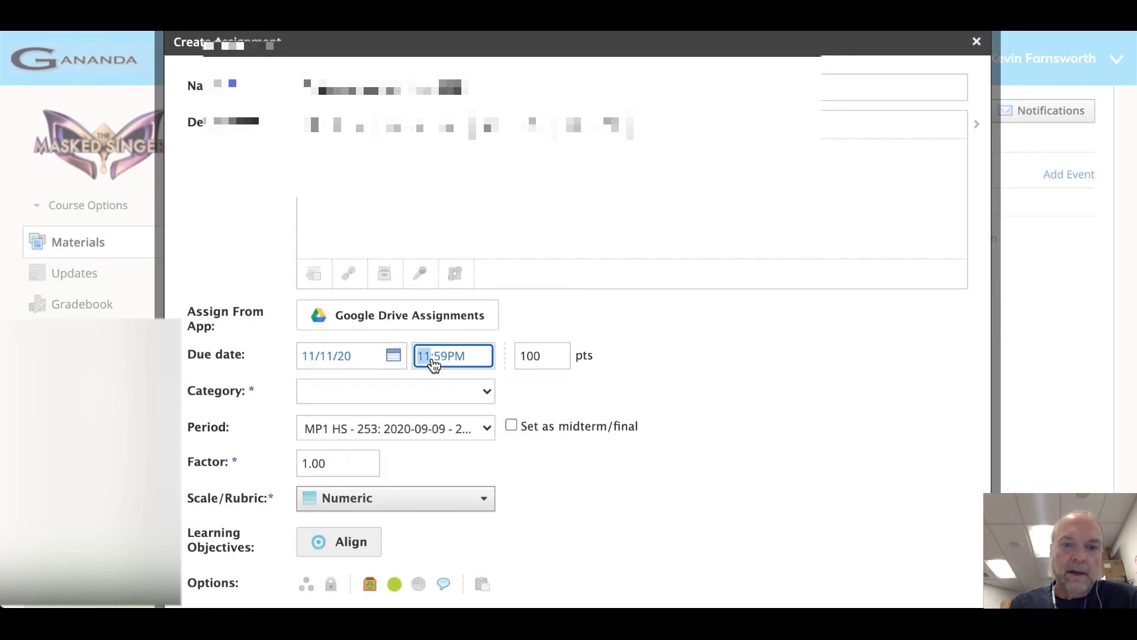
type("03")
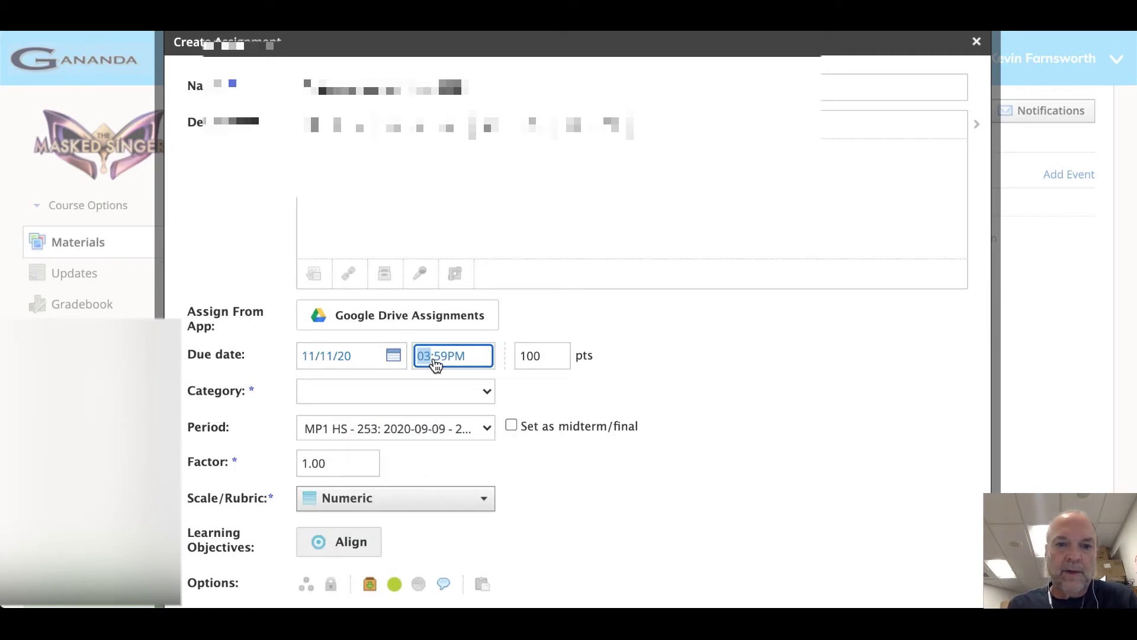
left_click(443, 362)
type("00")
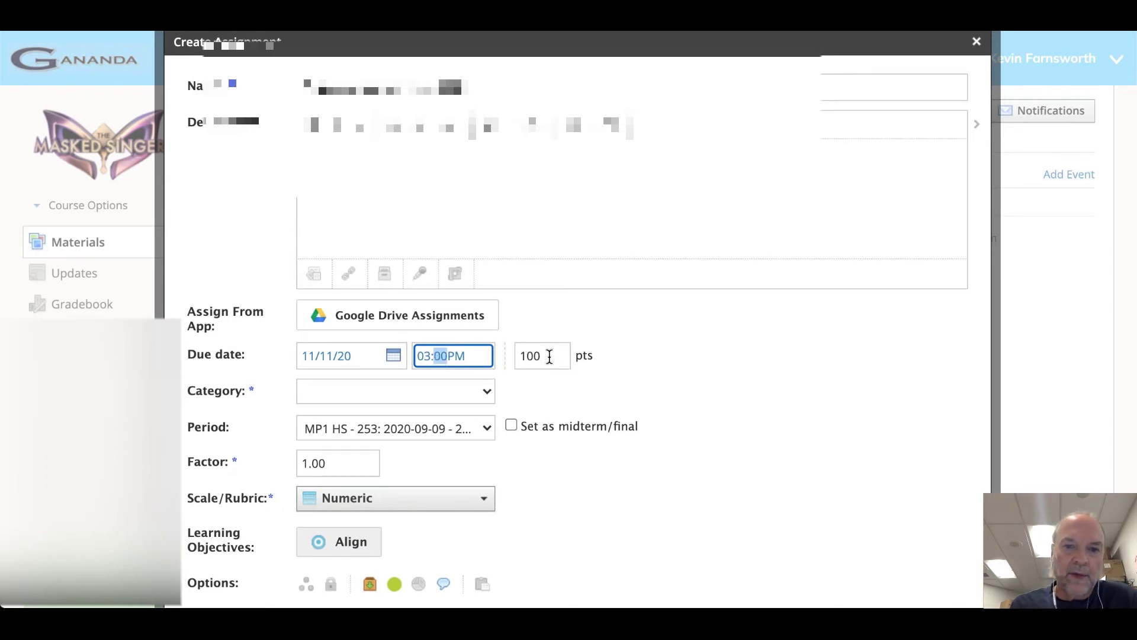
Step: Make the assignment worth 50 points and assign it the category TEST-DON'T DO!!
left_click_drag(548, 357, 520, 356)
type("50")
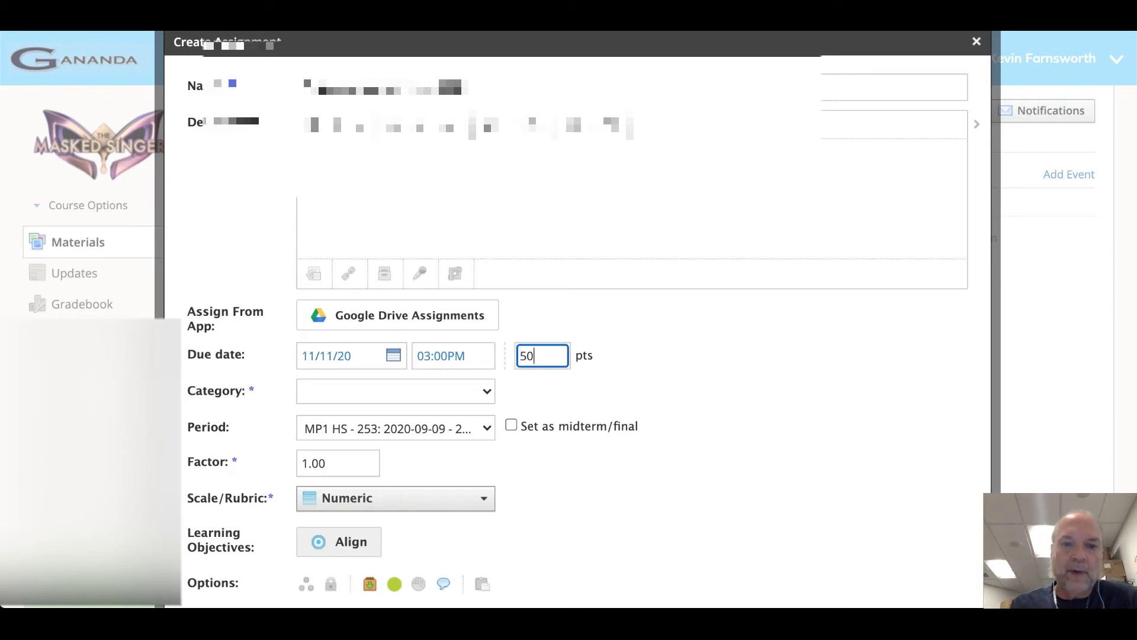
left_click(429, 386)
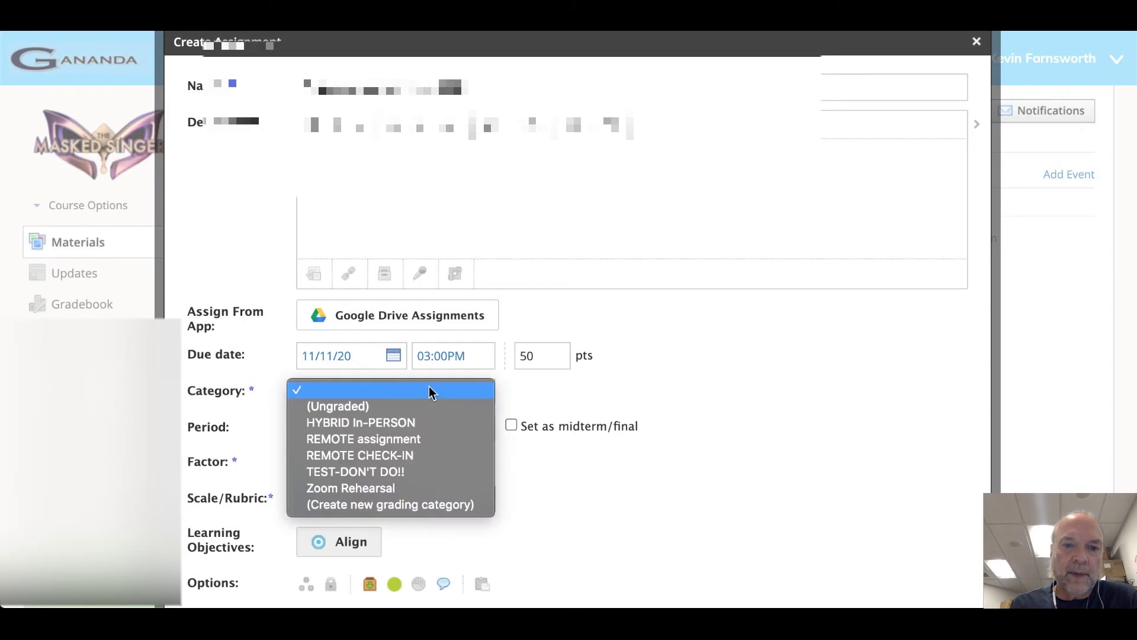
left_click(406, 472)
Step: Individually assign the assignment to the HS Chorus 1 REMOTE grading group, leave it unlocked, and create it
scroll(574, 541, "down", 3)
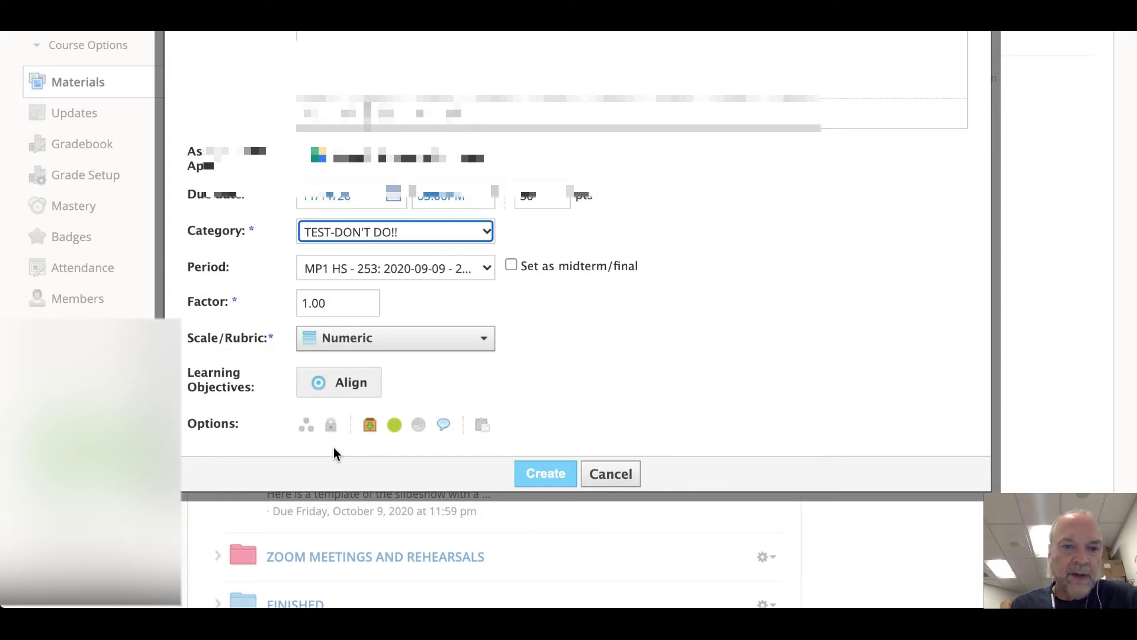
left_click(330, 426)
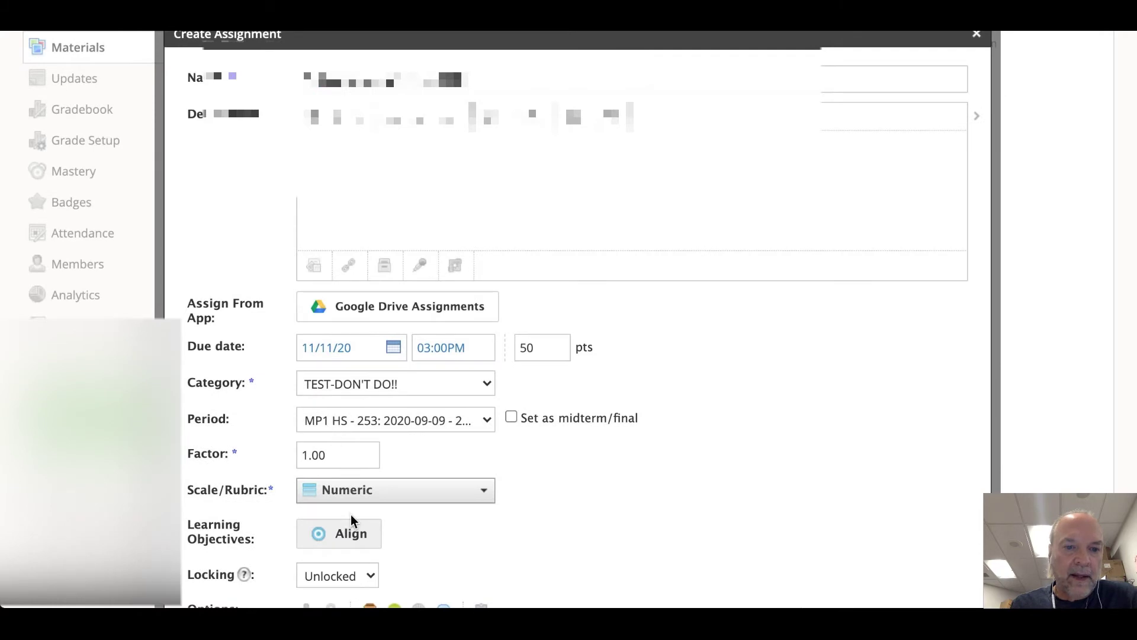
scroll(351, 515, "down", 3)
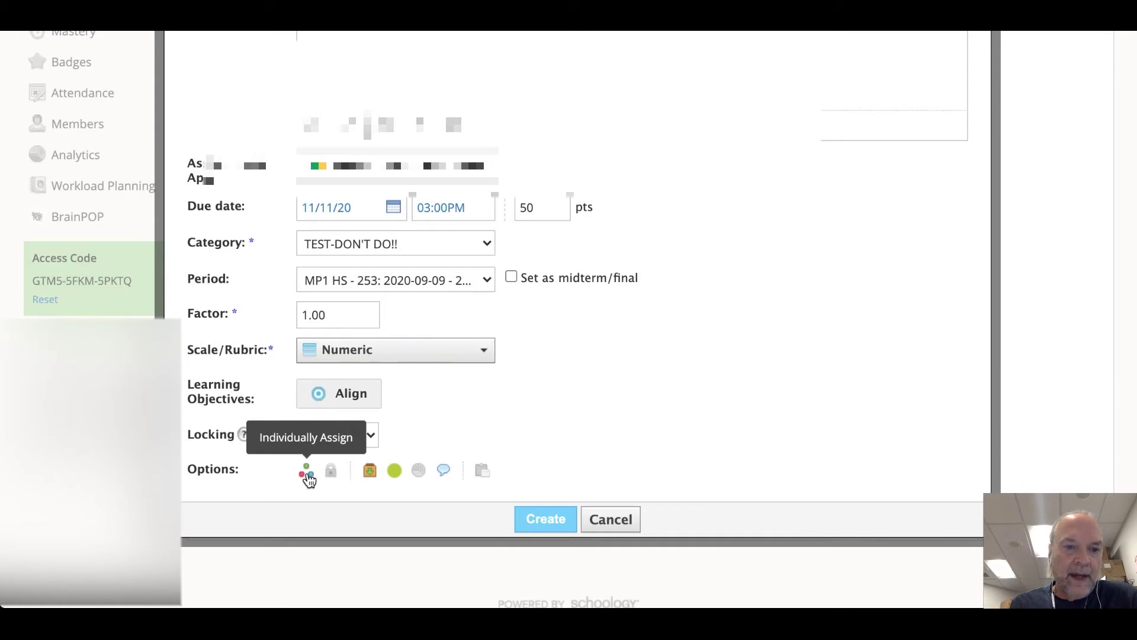
left_click(308, 481)
left_click(320, 519)
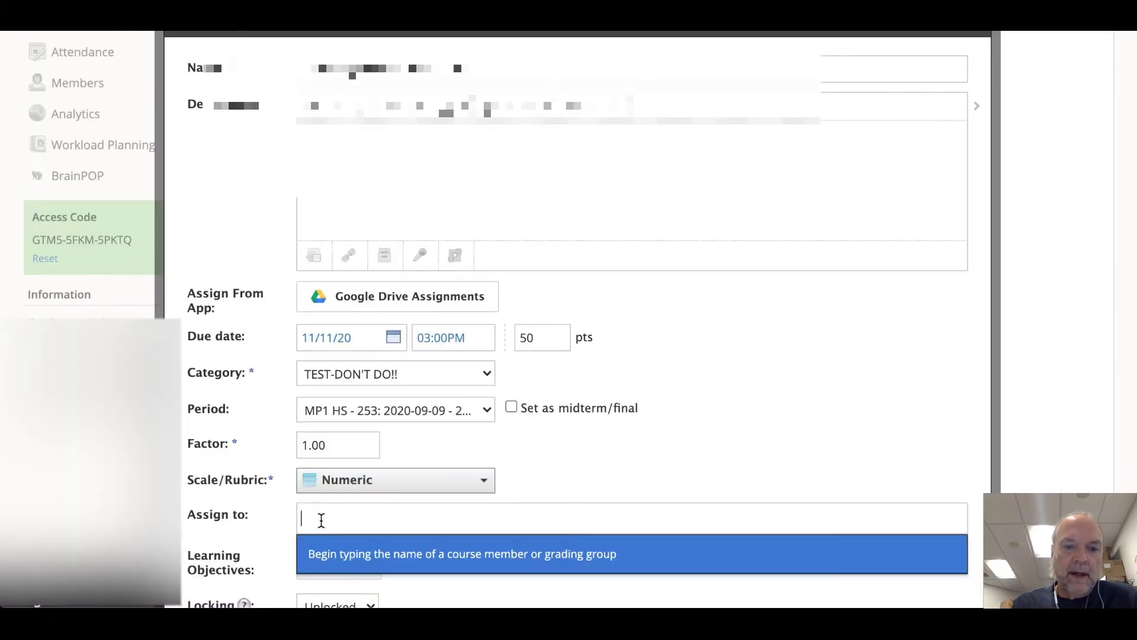
type("hs")
scroll(388, 576, "down", 3)
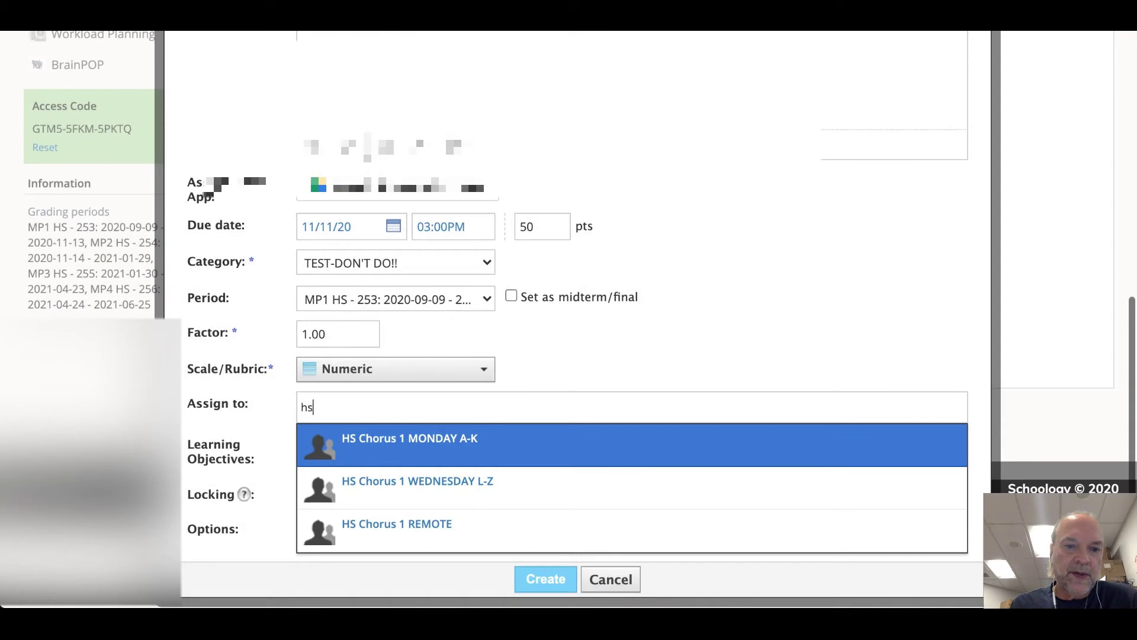
left_click(413, 534)
scroll(499, 563, "down", 3)
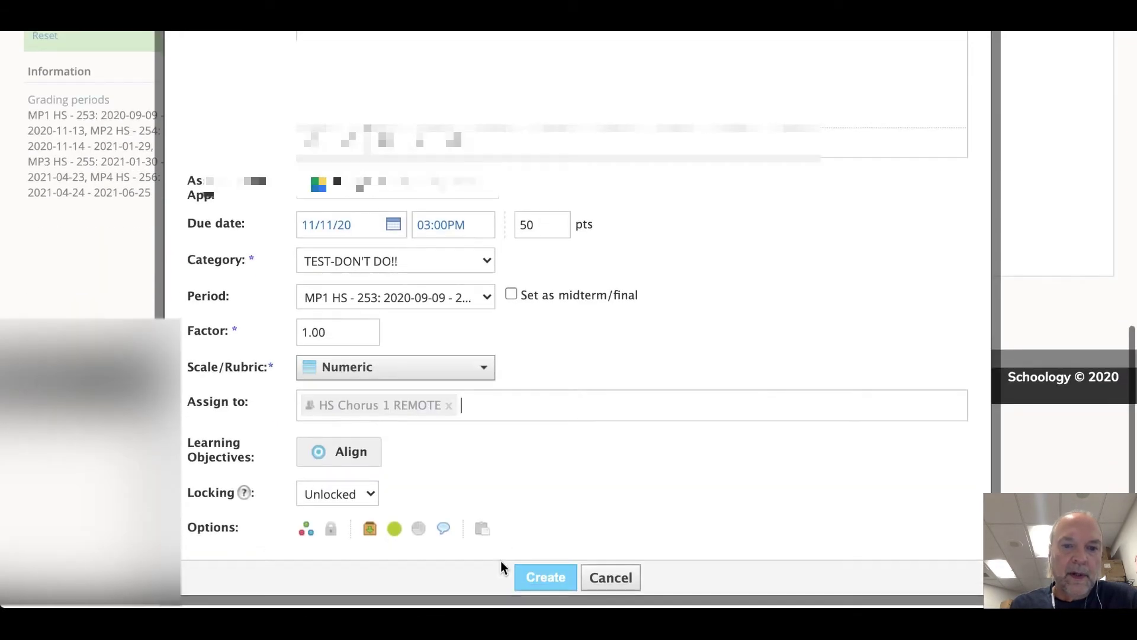
left_click(543, 586)
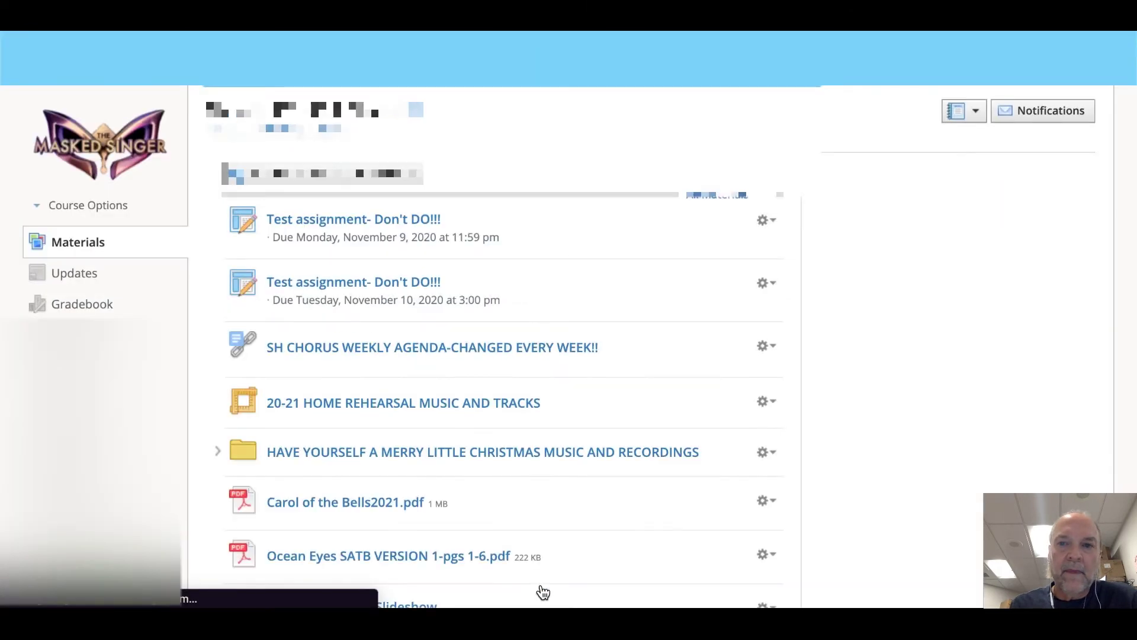
Step: Move Test assignment3 from the end of the materials list to directly below the test assignment due November 10
scroll(543, 591, "down", 15)
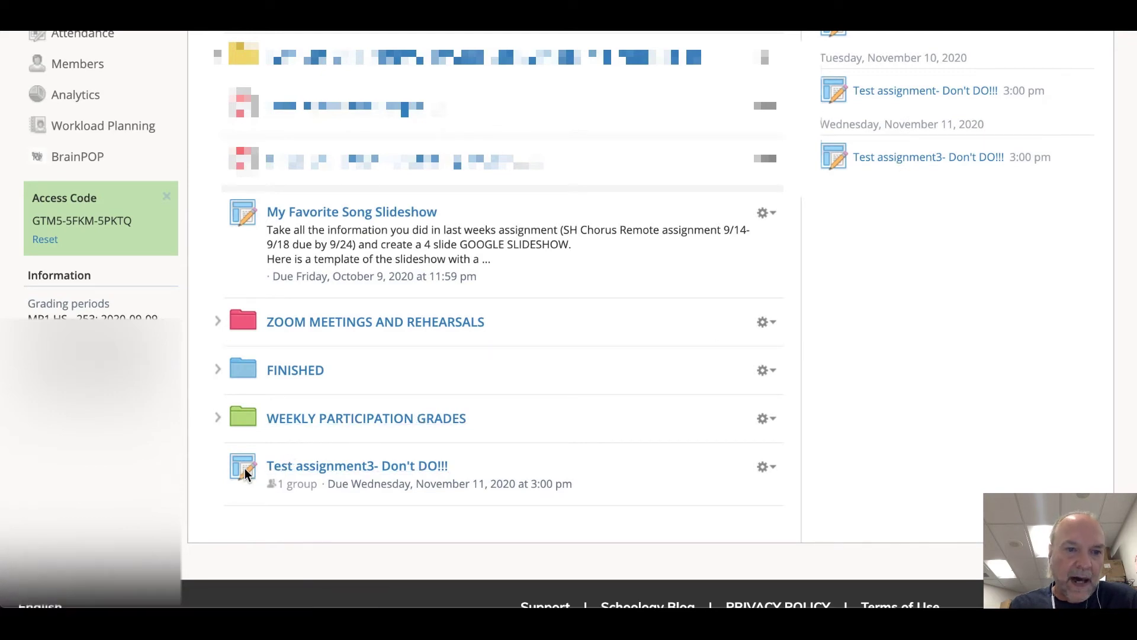
left_click_drag(244, 468, 244, 282)
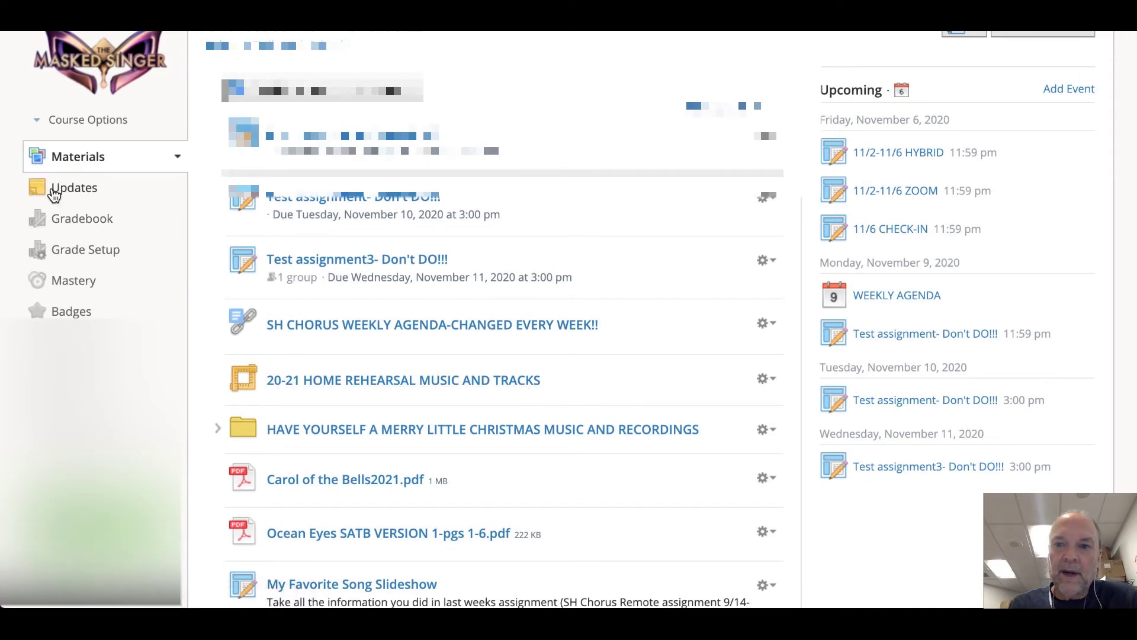
Step: View the course as the first student in the member list to check the group assignment's visibility, and go back to the course
left_click(97, 124)
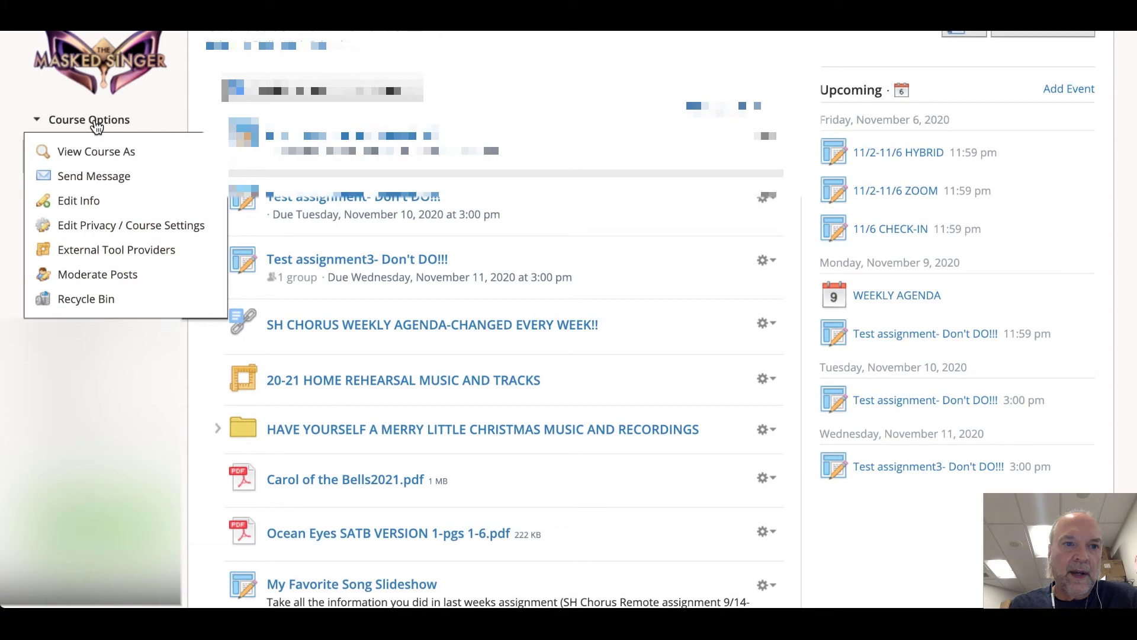
left_click(95, 155)
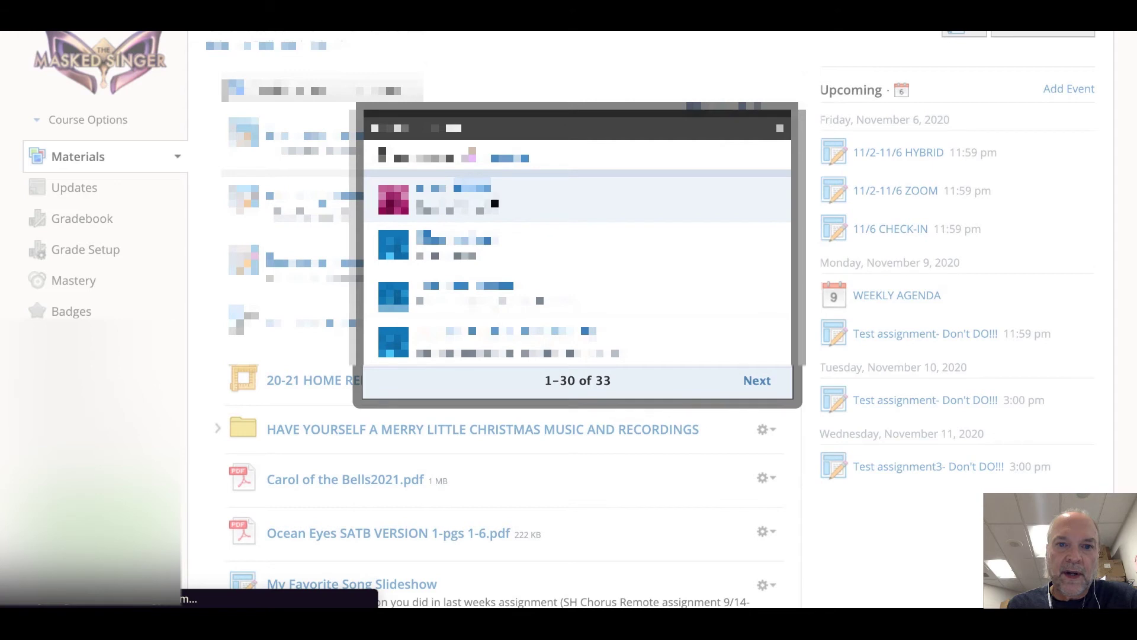
left_click(487, 196)
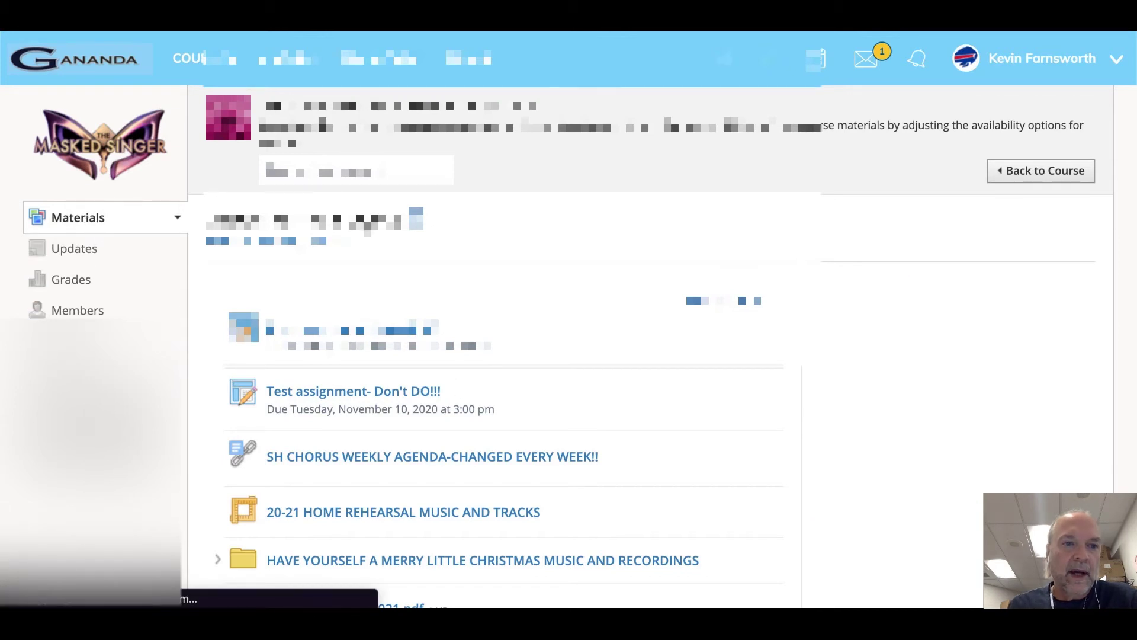
left_click(1012, 175)
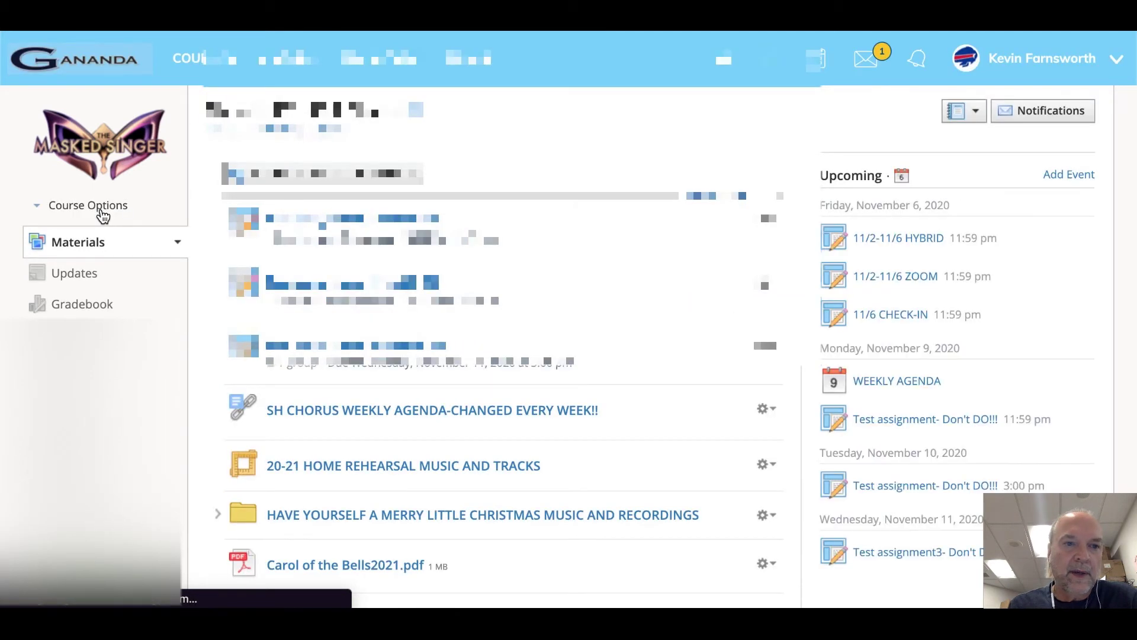
Step: View the course as the second student in the member list, compare the materials and upcoming list, and return to the course
left_click(101, 209)
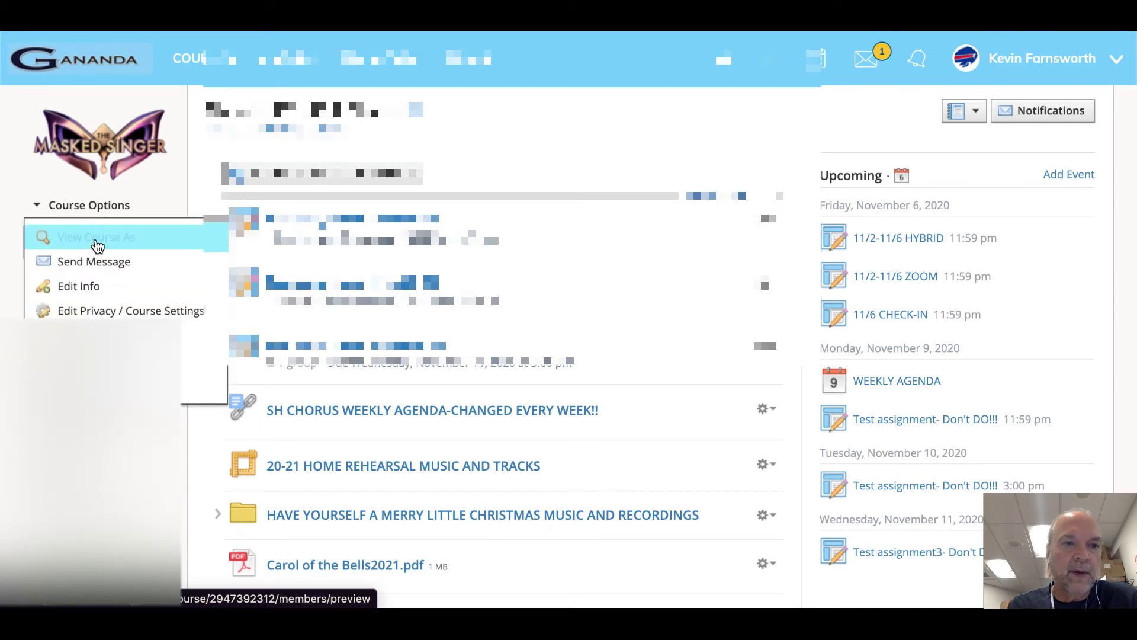
left_click(98, 240)
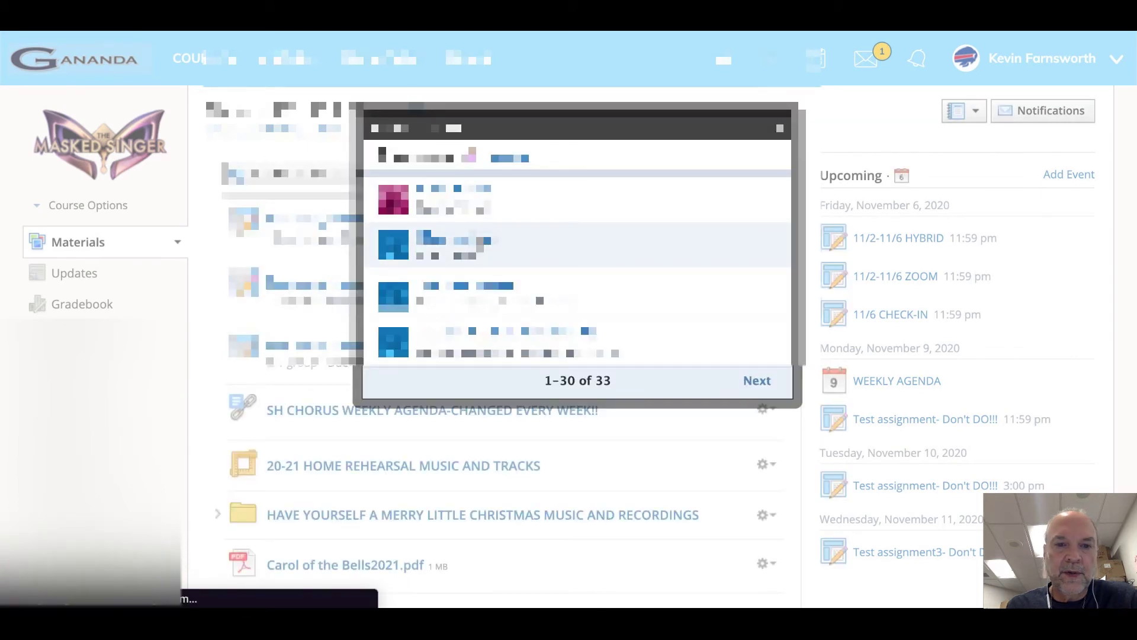
left_click(450, 243)
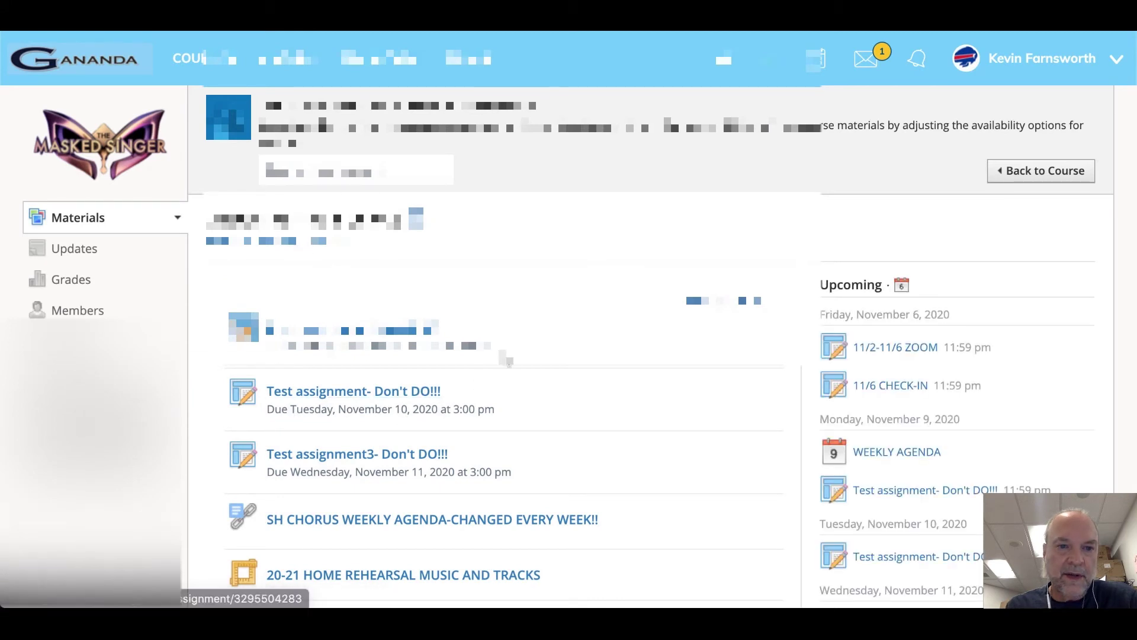
scroll(502, 358, "down", 3)
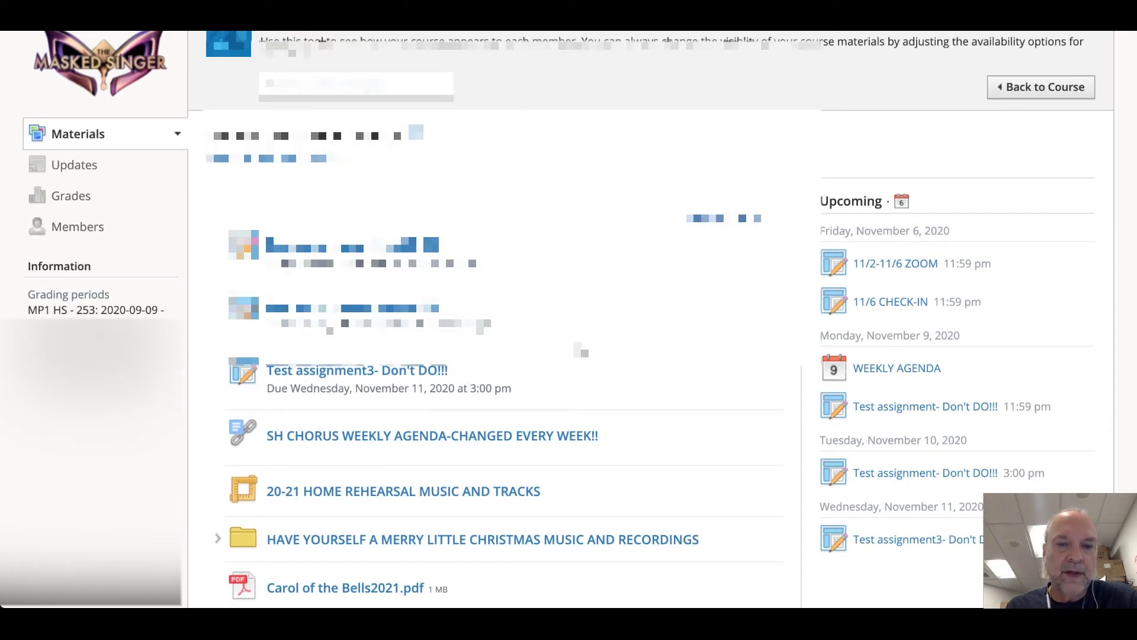
scroll(696, 362, "down", 1)
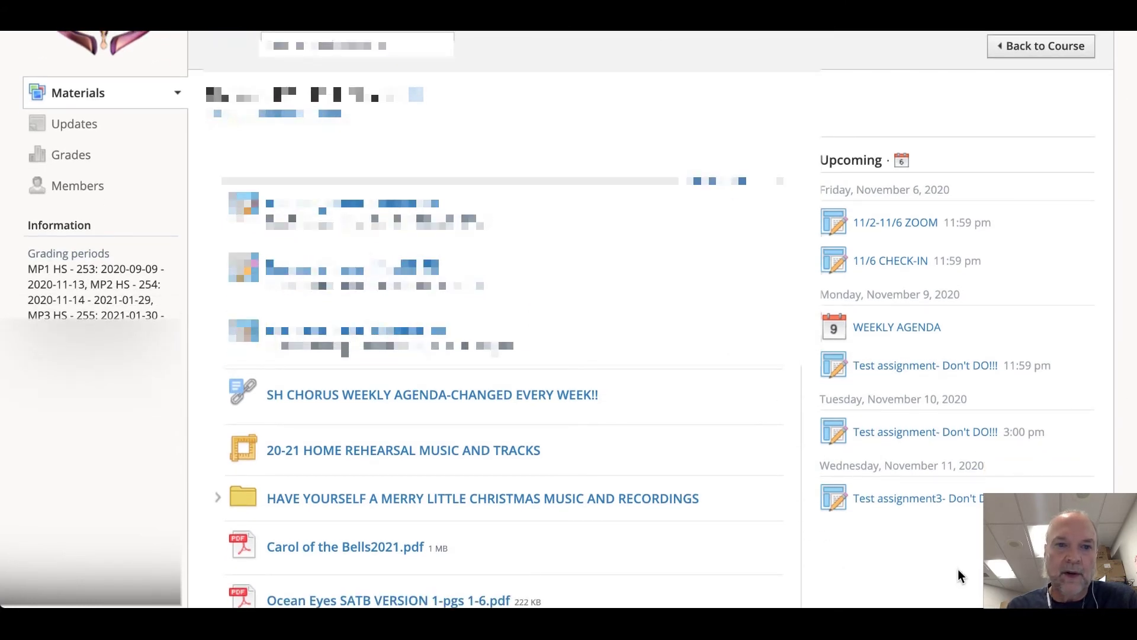
key("super+r")
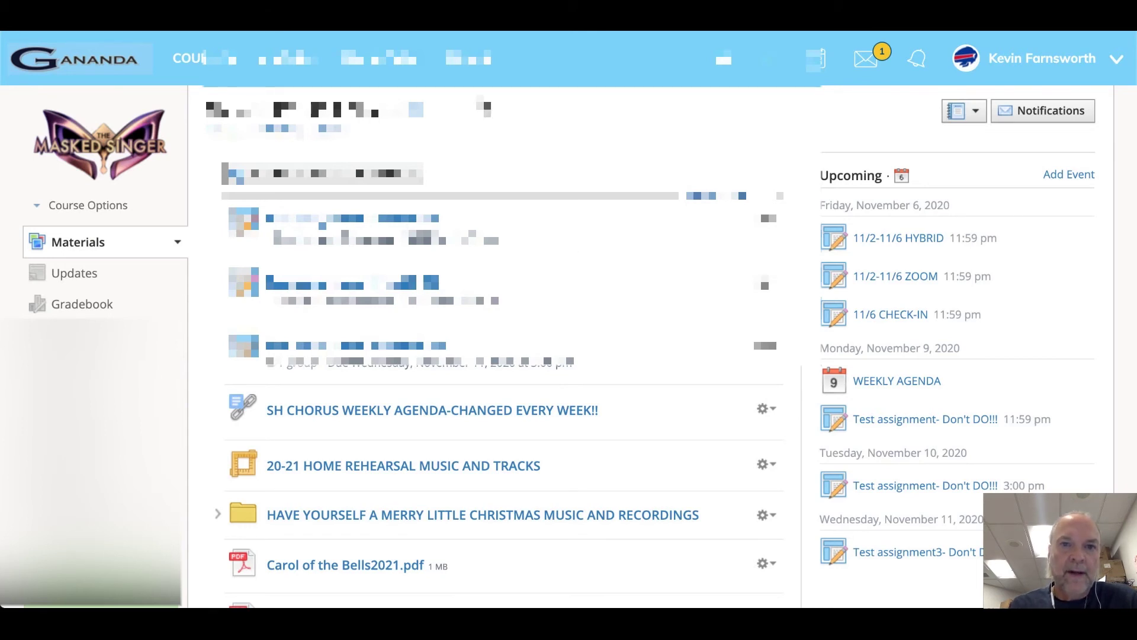
Step: Open the advisor page, look up a student by name, and examine their course summary and upcoming items
left_click(468, 78)
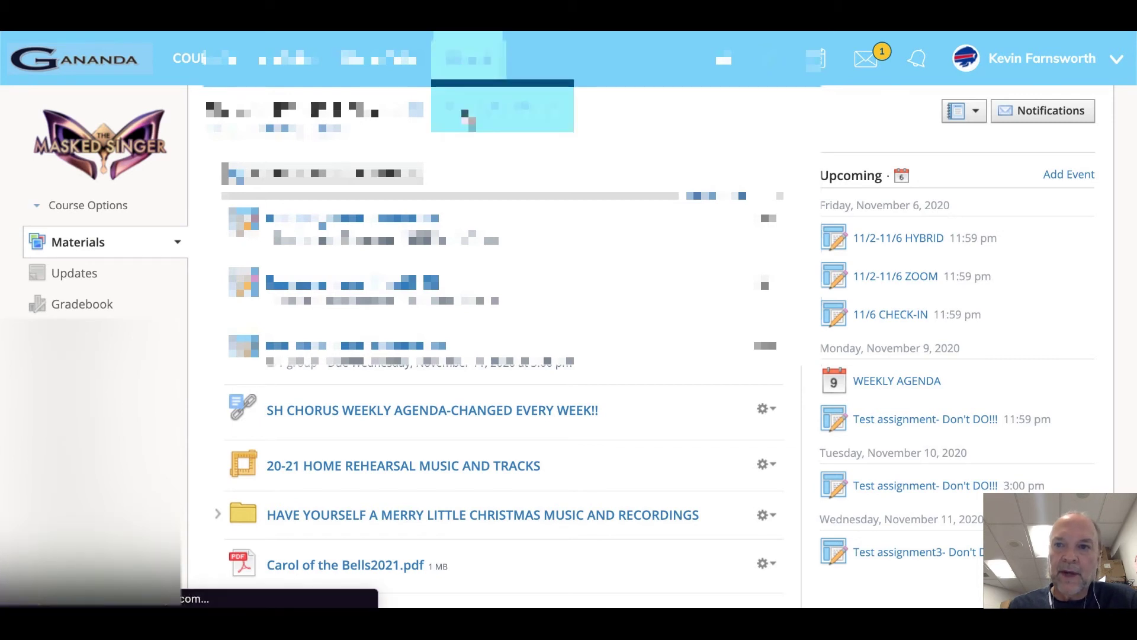
left_click(464, 114)
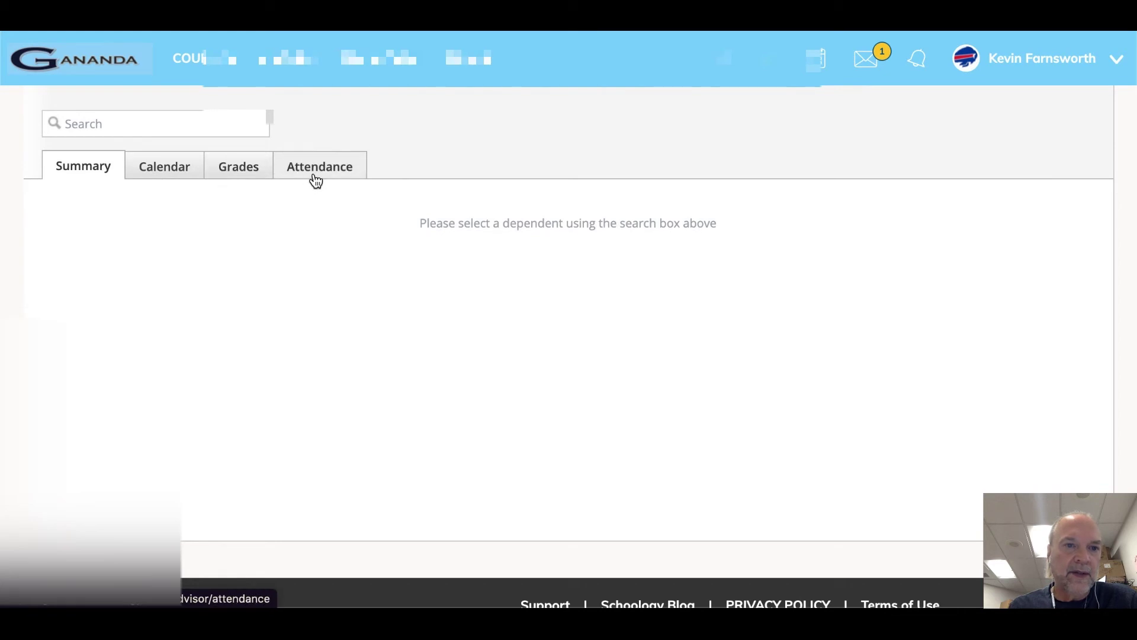
left_click(141, 122)
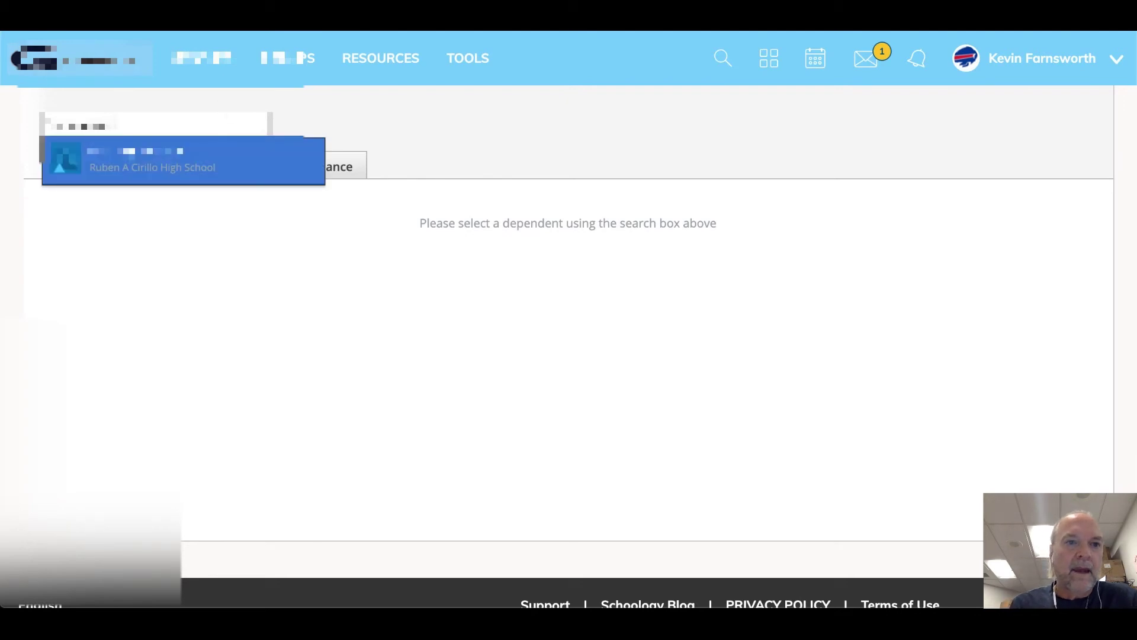
key("BackSpace")
key("BackSpace")
key("BackSpace")
key("BackSpace")
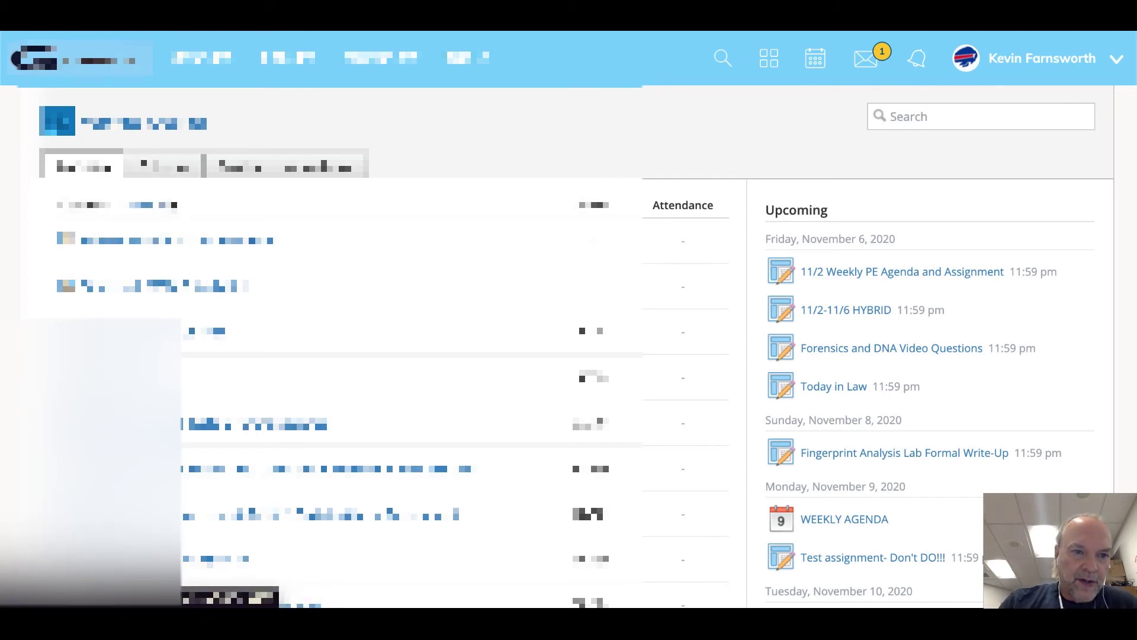
scroll(348, 304, "down", 2)
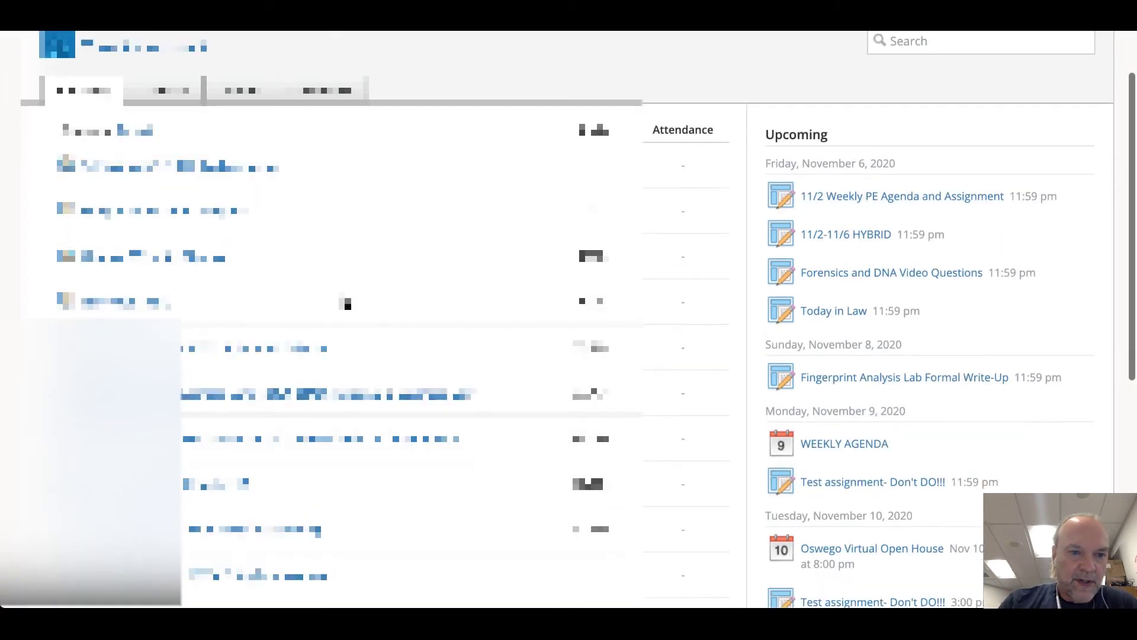
Step: Examine the student's upcoming list from Friday, November 6 through Wednesday, November 11, including the weekly agenda event and the test assignments
scroll(347, 304, "up", 2)
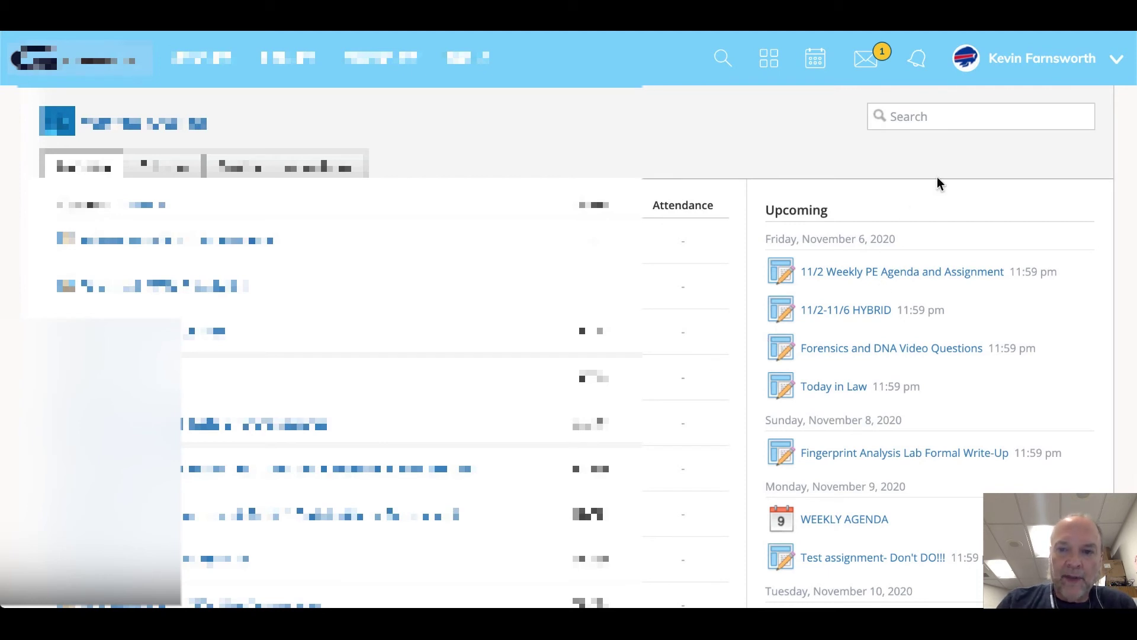
scroll(937, 177, "down", 1)
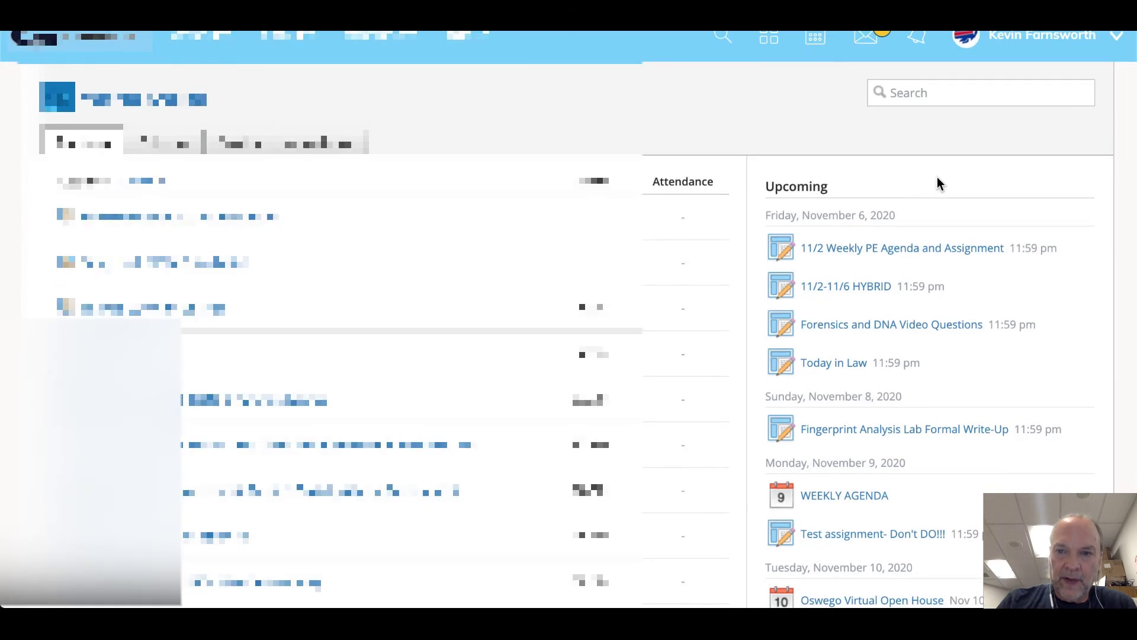
scroll(937, 176, "down", 3)
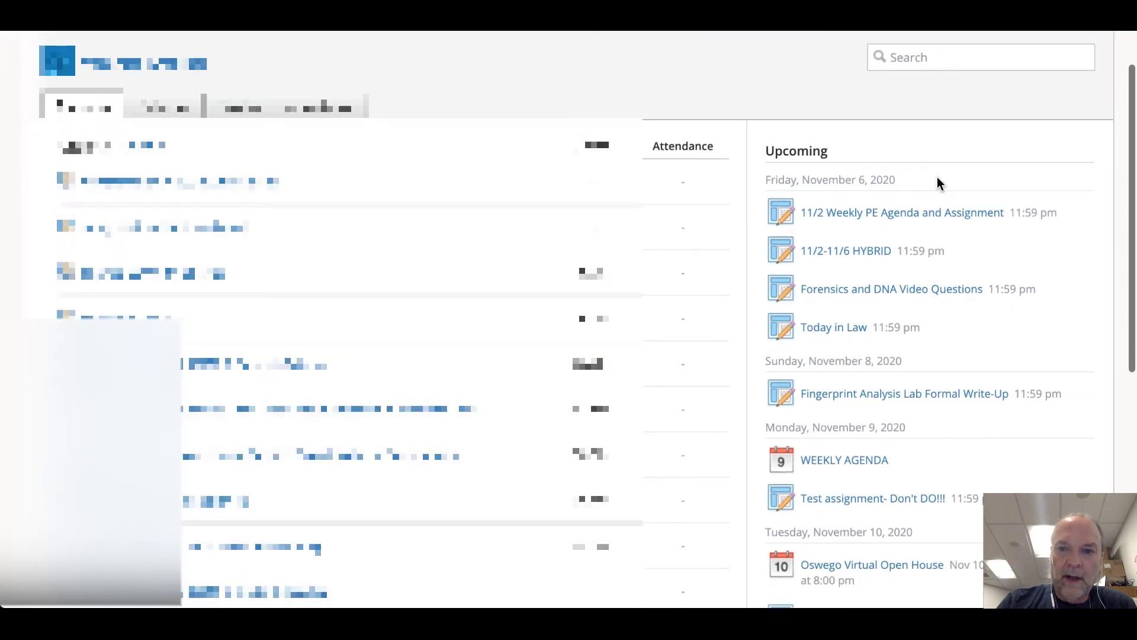
scroll(938, 178, "down", 4)
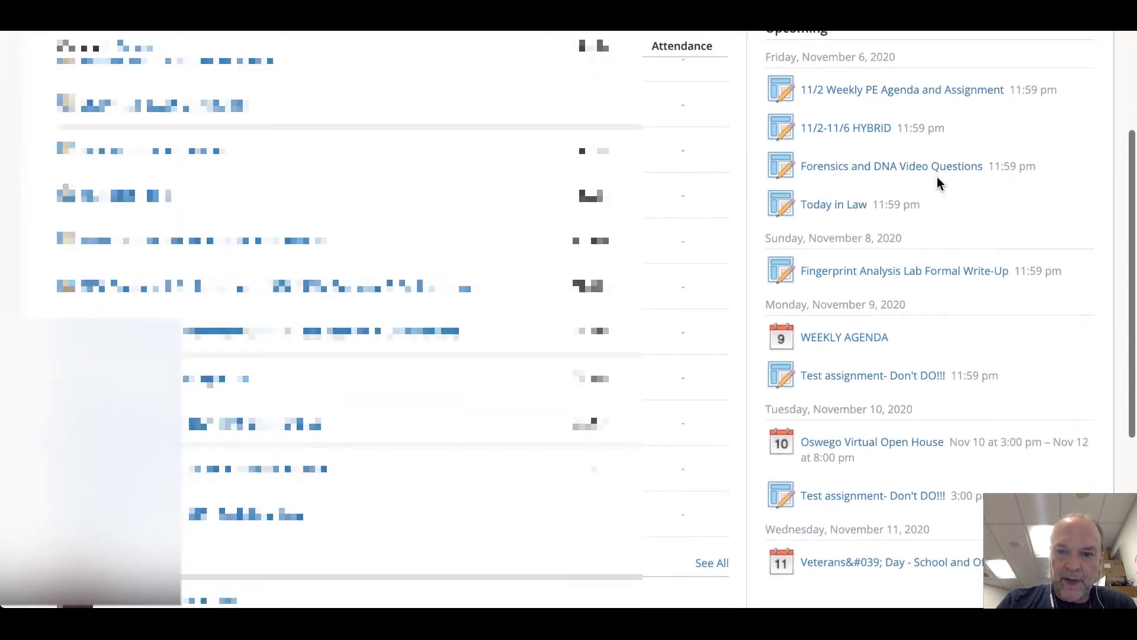
scroll(937, 177, "down", 2)
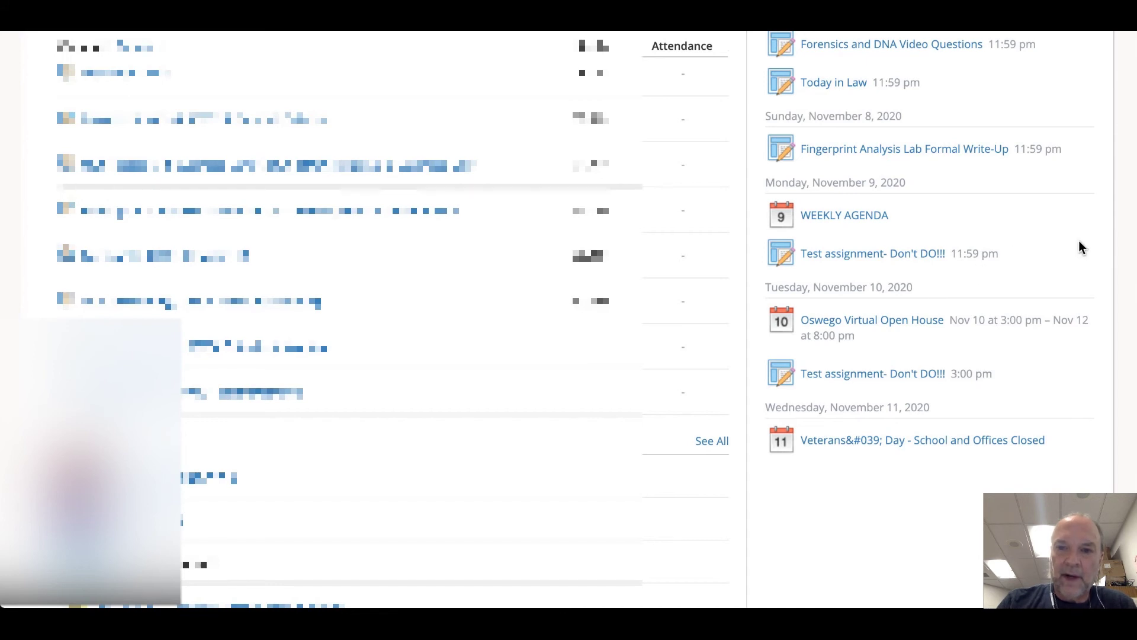
mouse_move(1031, 368)
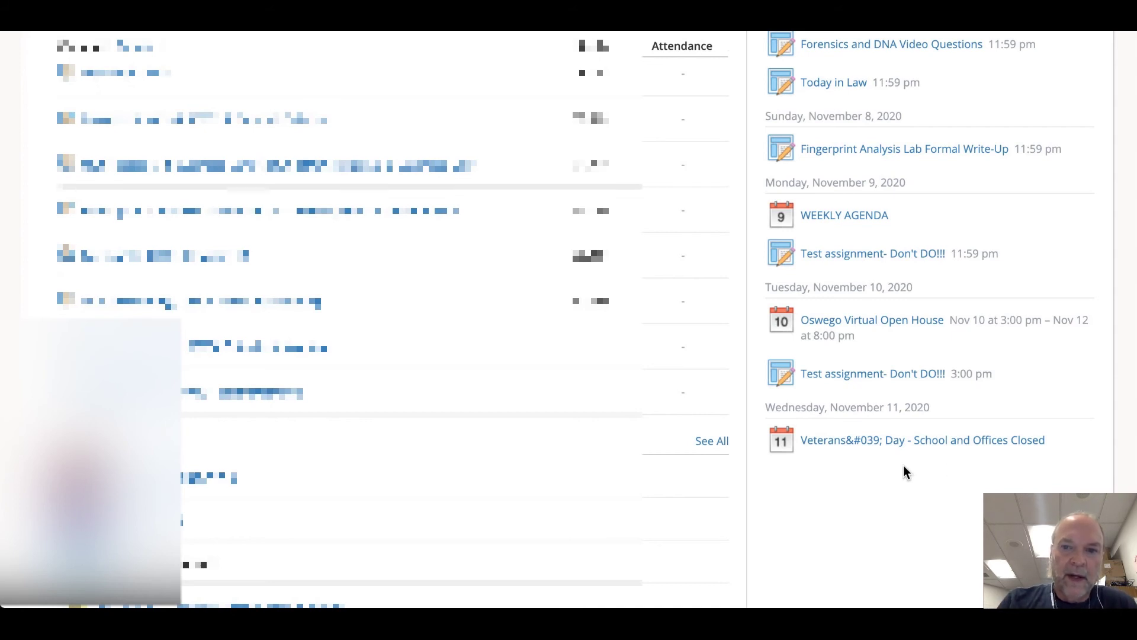
scroll(902, 473, "up", 2)
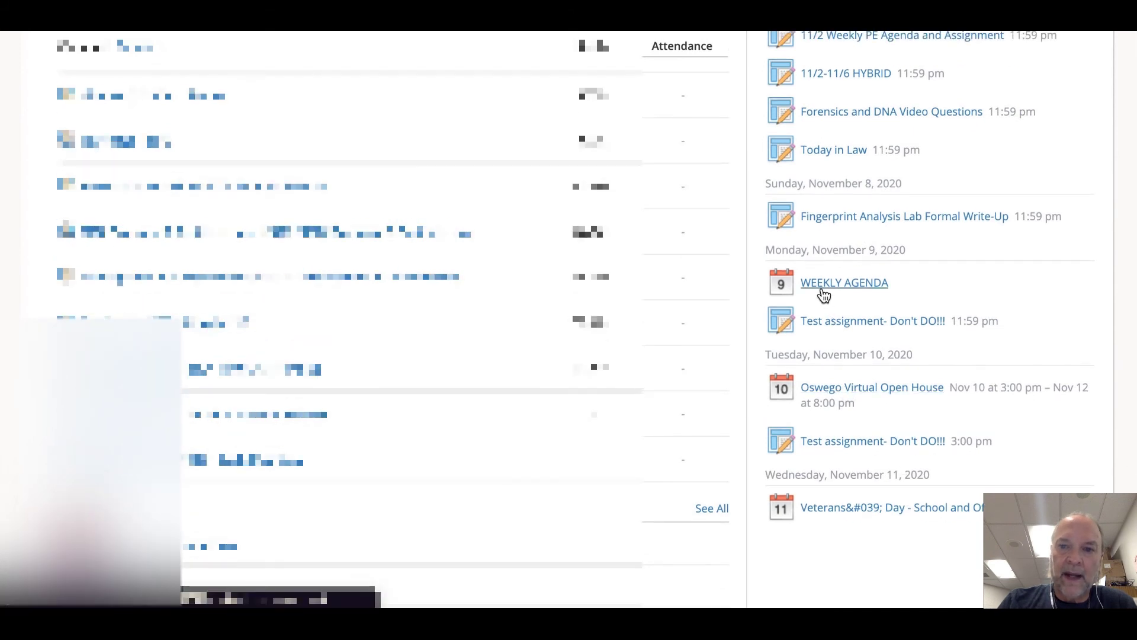
scroll(894, 398, "up", 6)
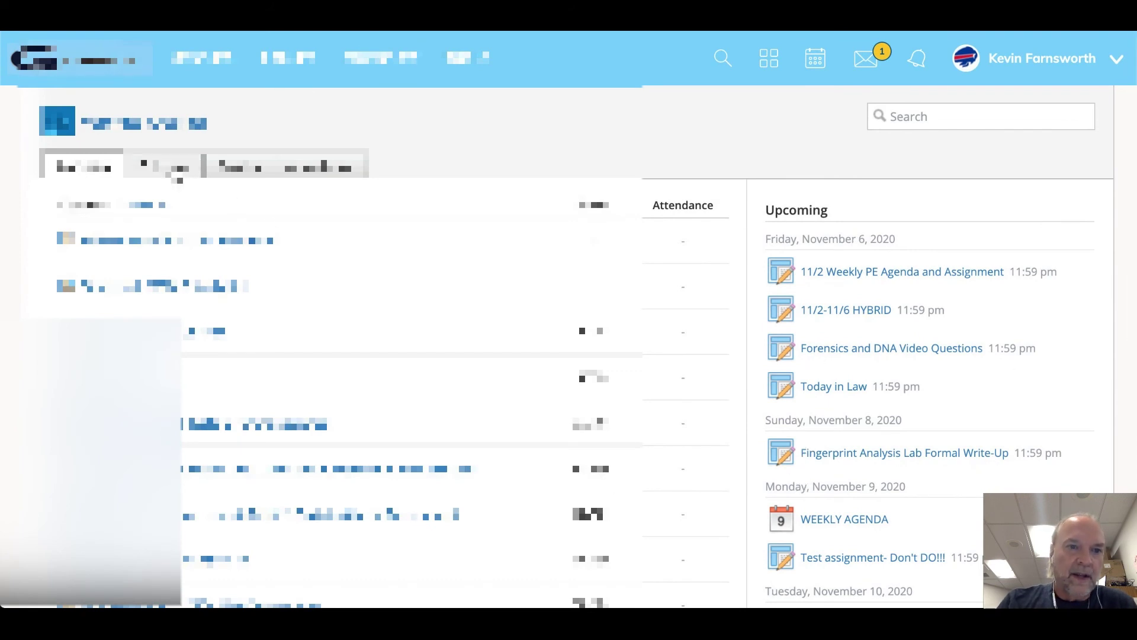
Step: Open the student's calendar from the advisor page and examine the month's assignments and events
left_click(172, 169)
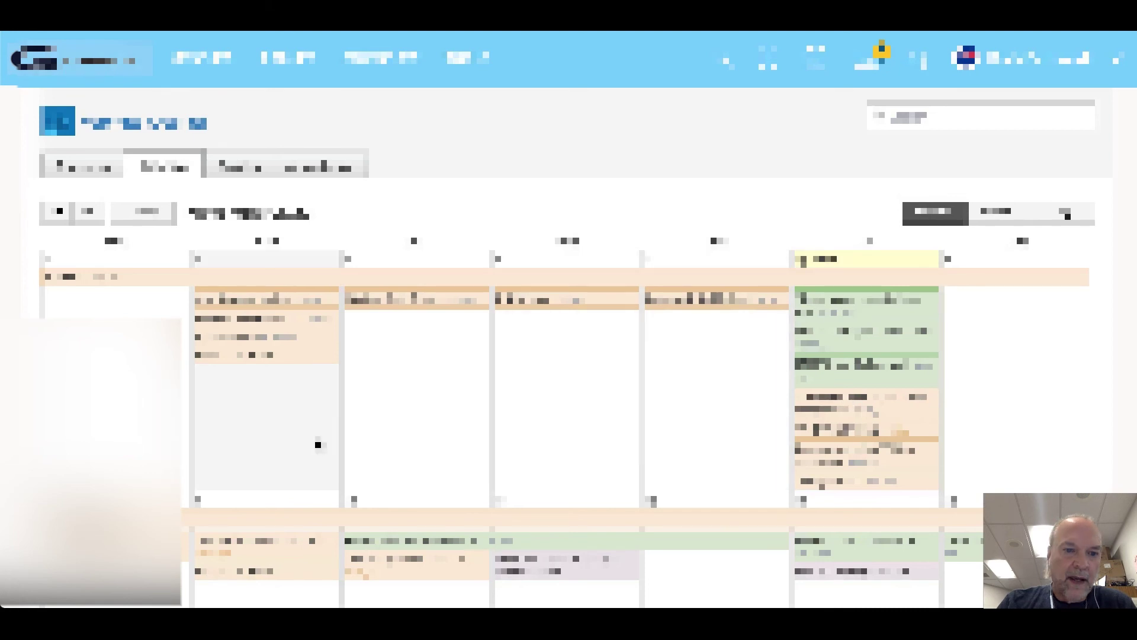
scroll(318, 453, "down", 1)
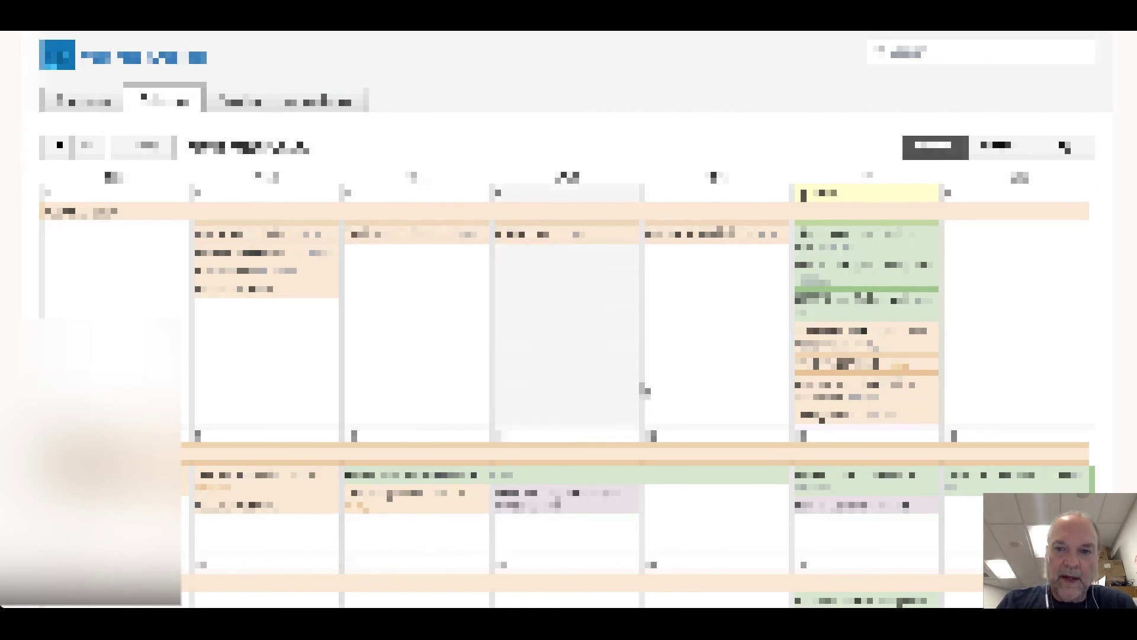
scroll(659, 368, "up", 2)
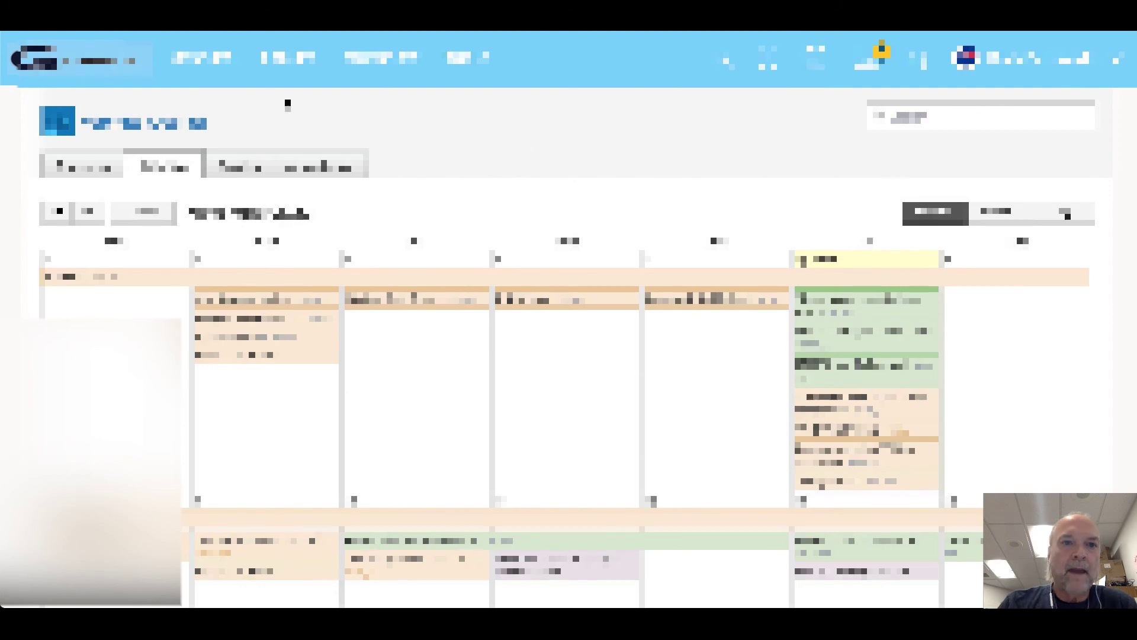
Step: Return to the Chorus course and start a new discussion titled "test discussion" in its materials
left_click(219, 69)
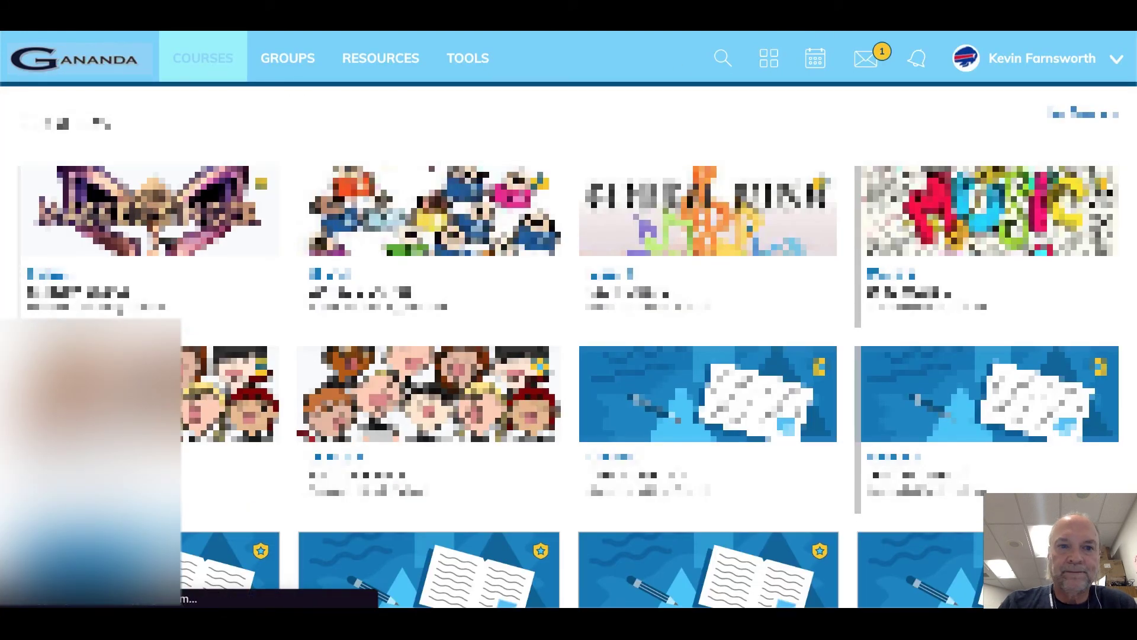
left_click(167, 239)
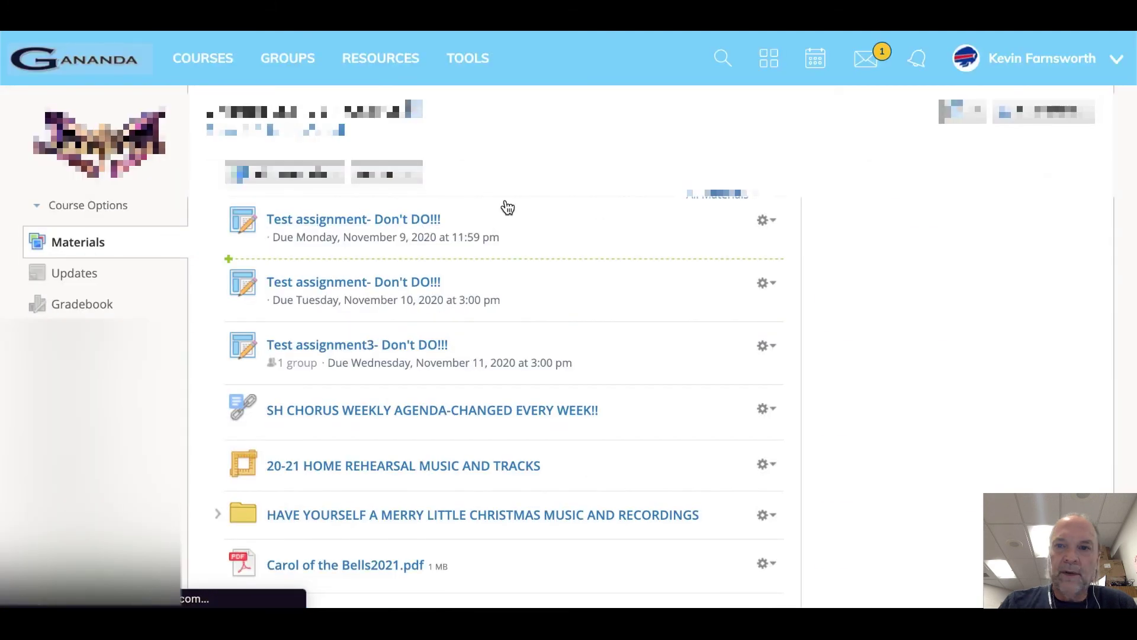
left_click(317, 176)
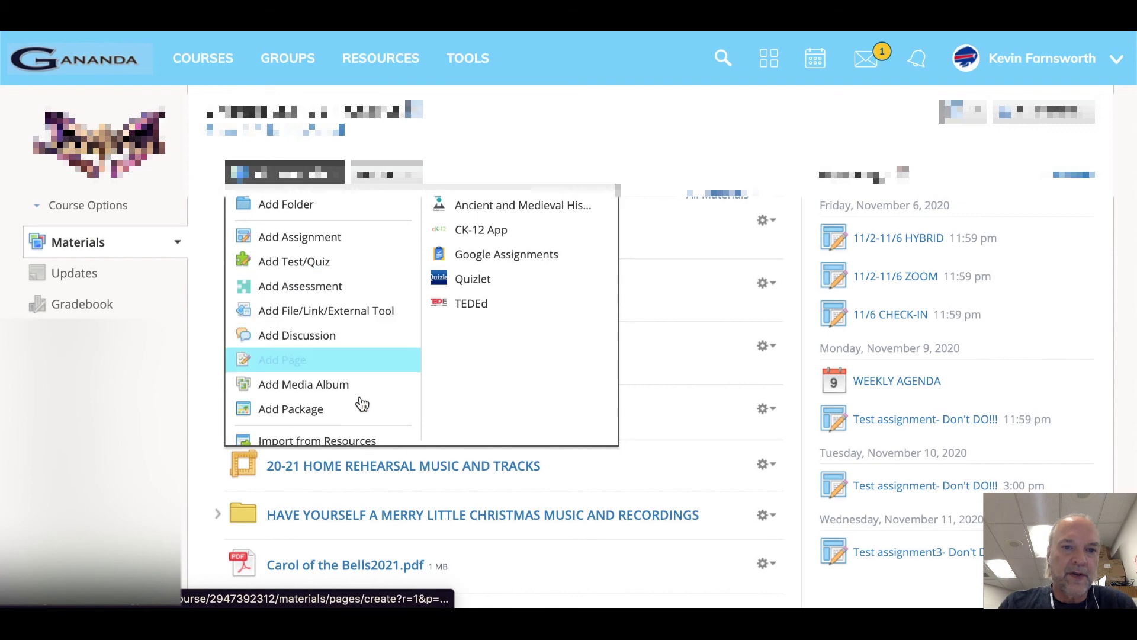
left_click(316, 342)
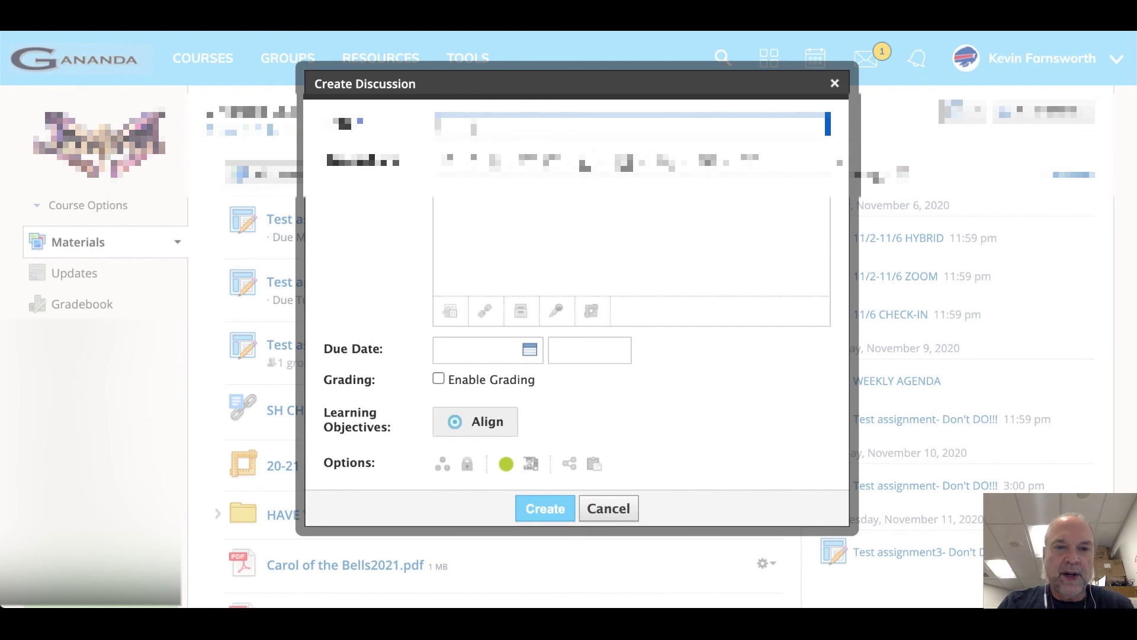
left_click(473, 127)
type("t")
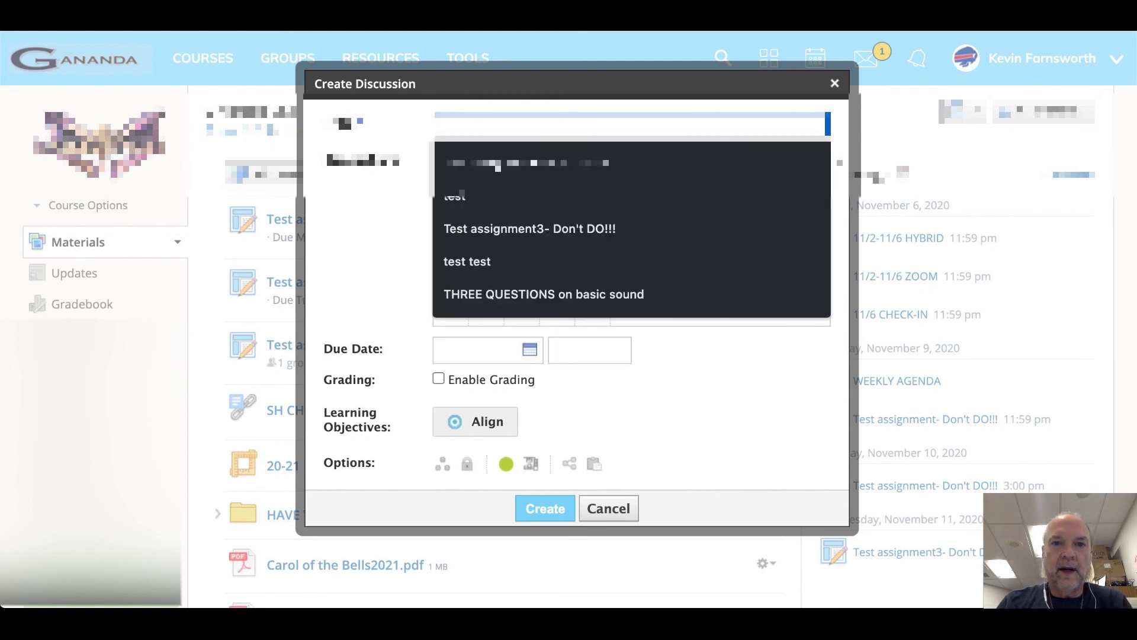
type("o")
key("BackSpace")
type("est")
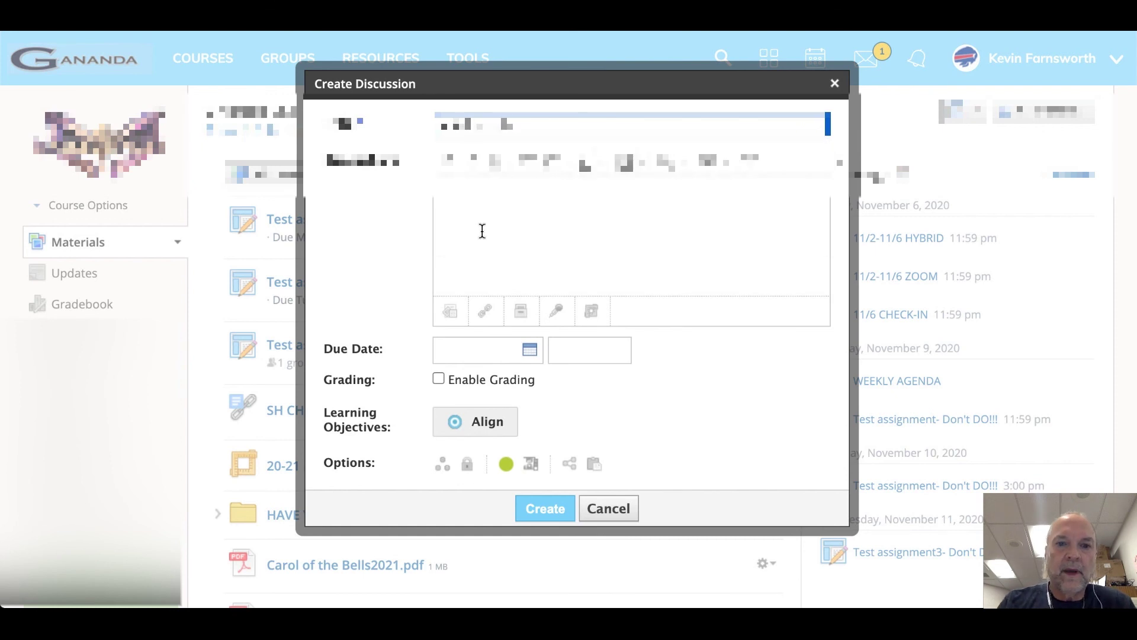
Step: Set the discussion's due date to 11/12/20, enable grading under the TEST-DON'T DO!! category, and create the discussion
left_click(528, 351)
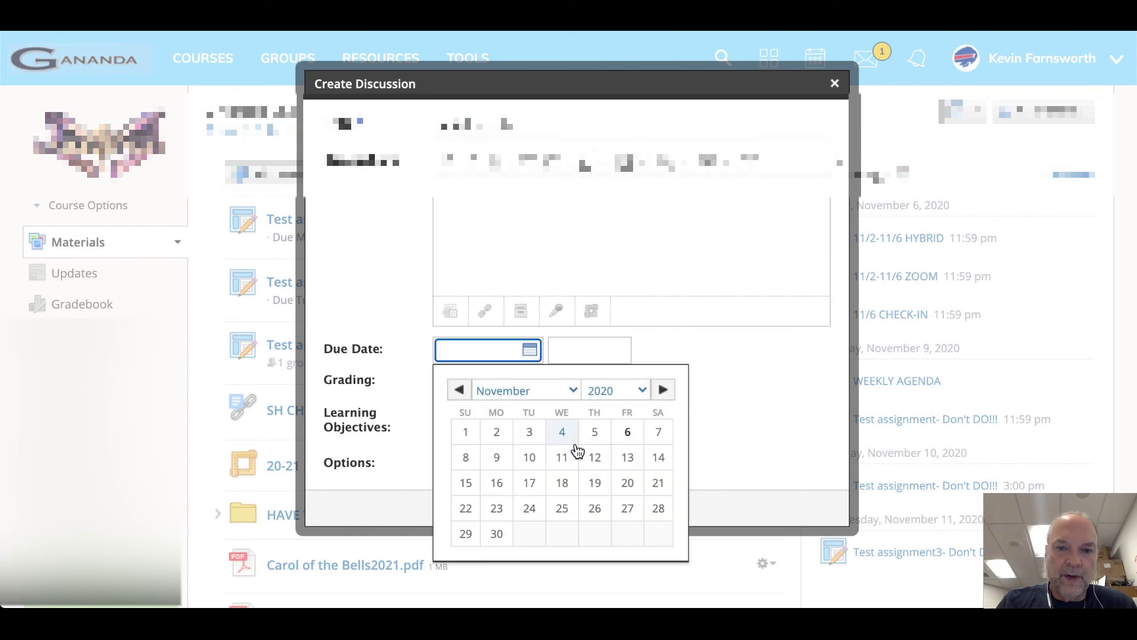
left_click(599, 465)
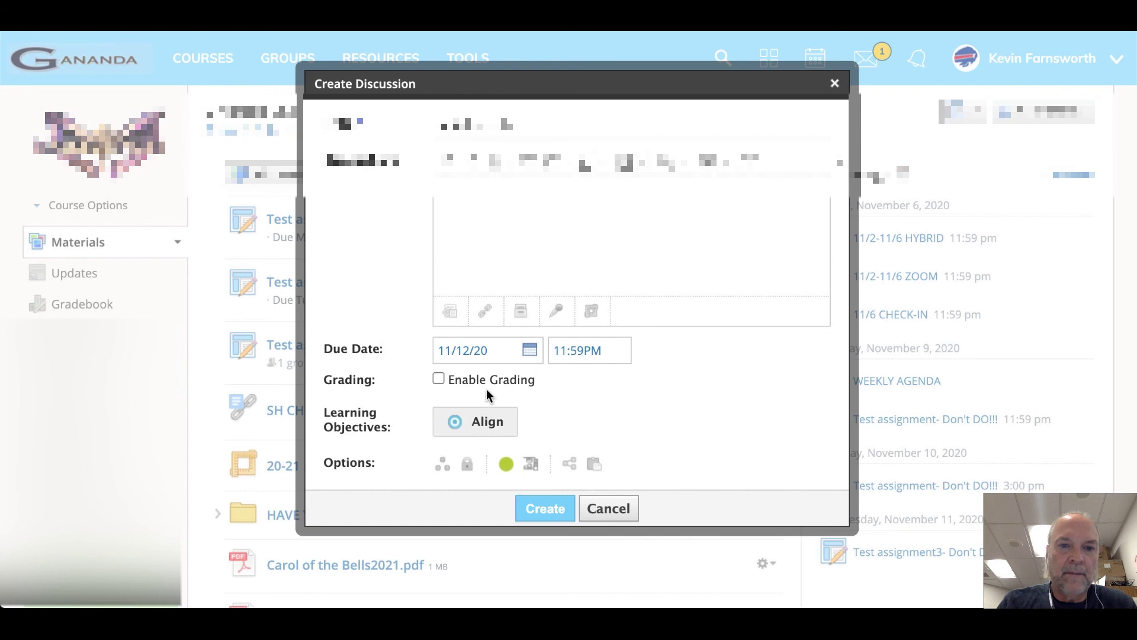
left_click(438, 379)
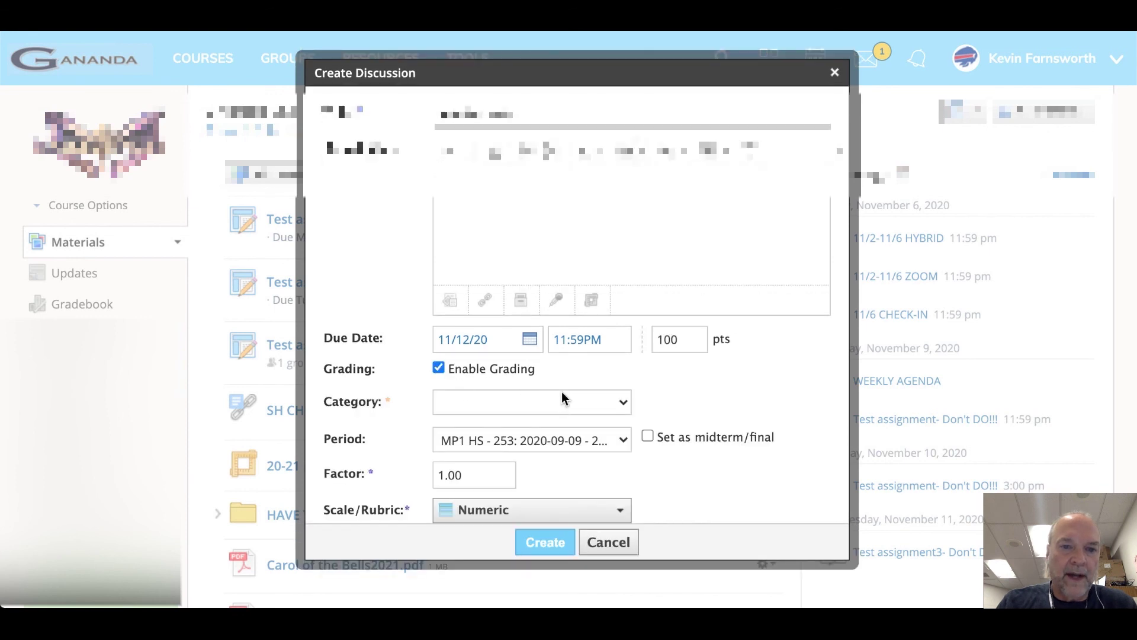
left_click(579, 405)
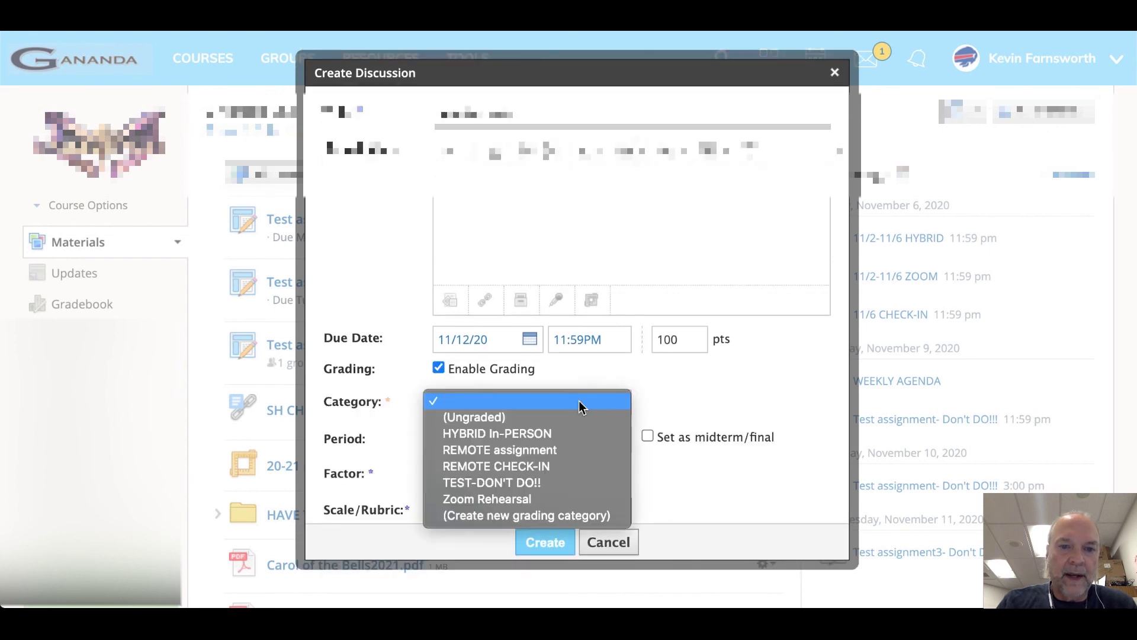
left_click(517, 481)
scroll(668, 388, "down", 1)
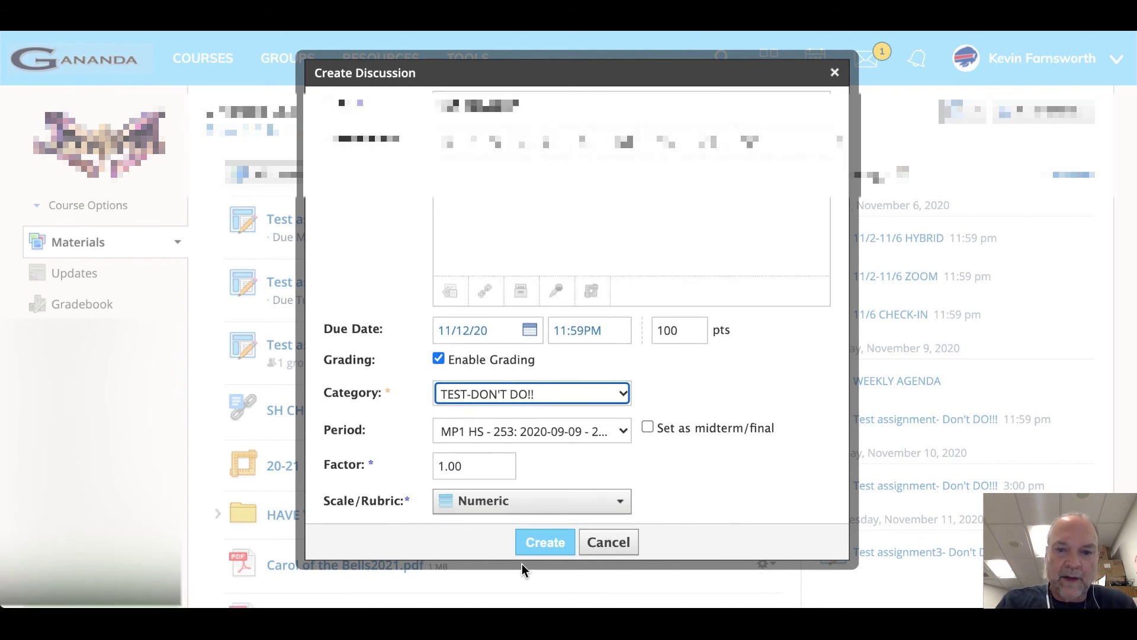
left_click(541, 544)
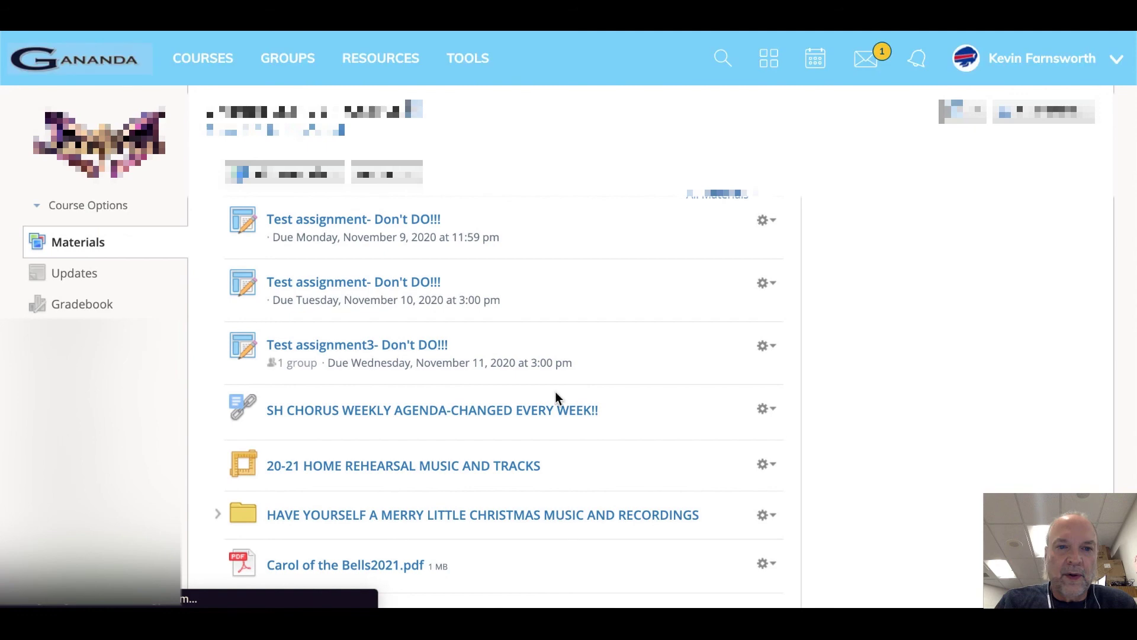
Step: Check where the test discussion is placed in the course materials and in the upcoming list
scroll(566, 350, "down", 5)
scroll(566, 350, "down", 2)
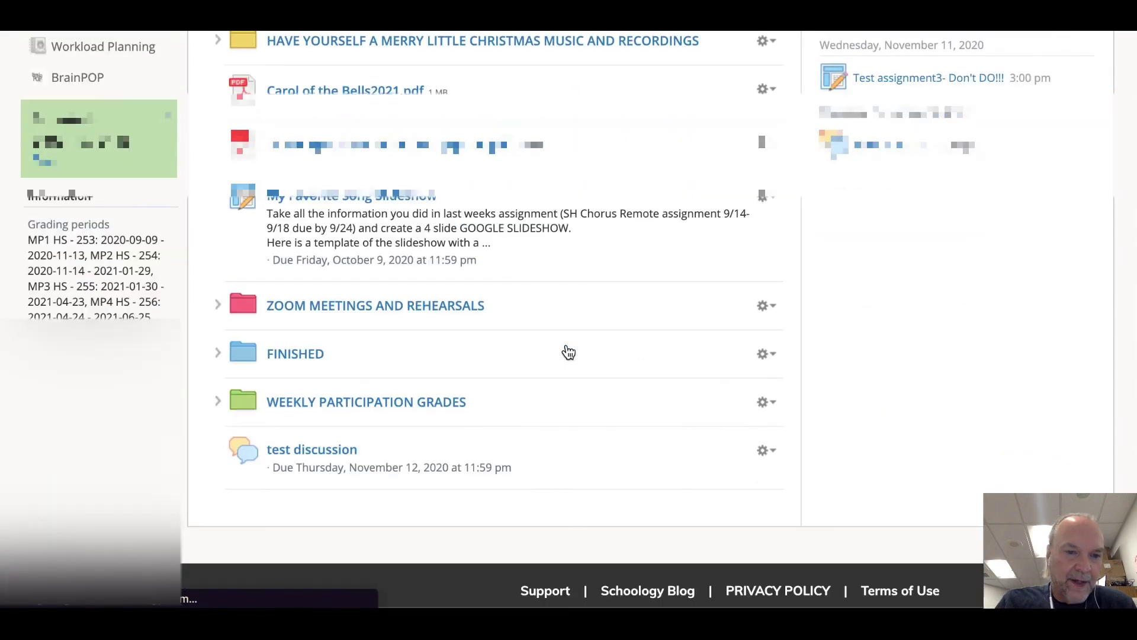
scroll(559, 373, "up", 6)
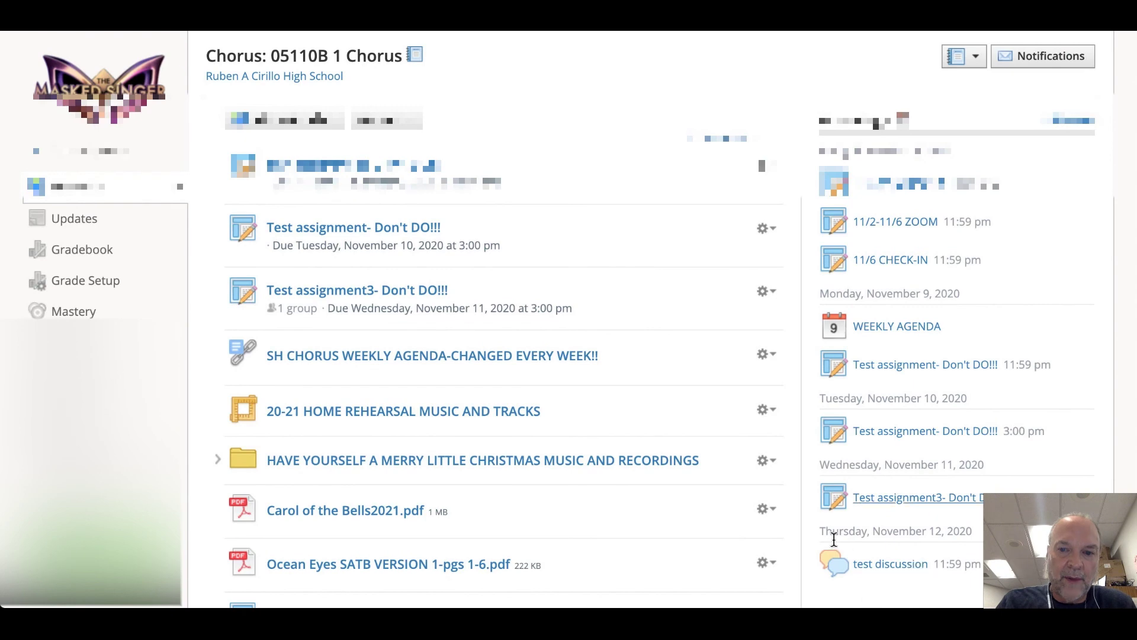
scroll(948, 246, "down", 3)
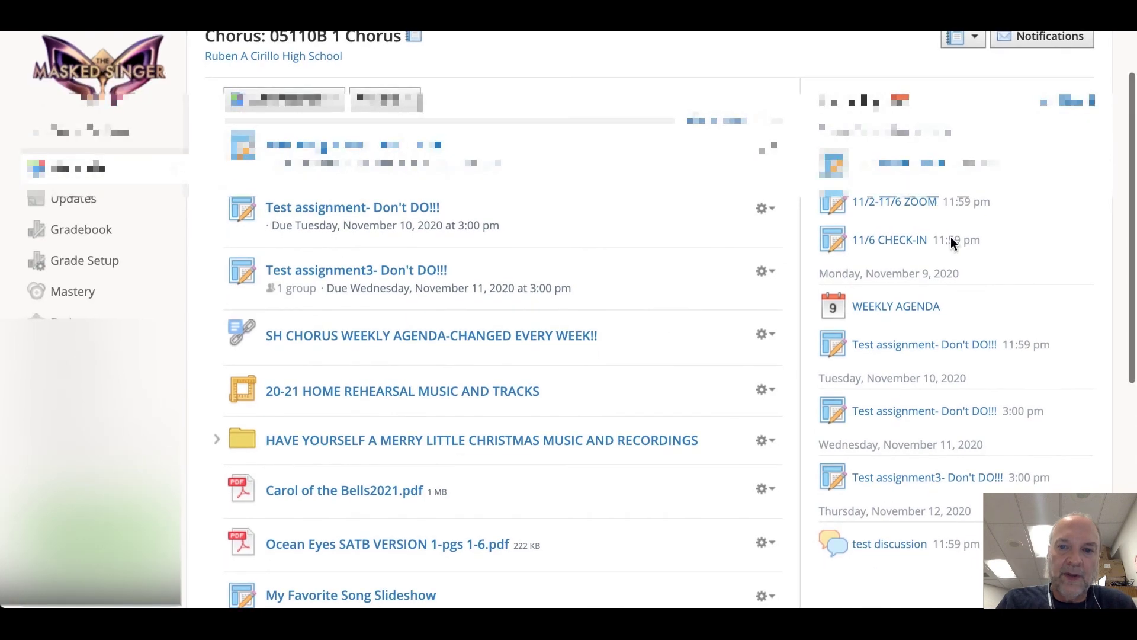
scroll(935, 246, "up", 5)
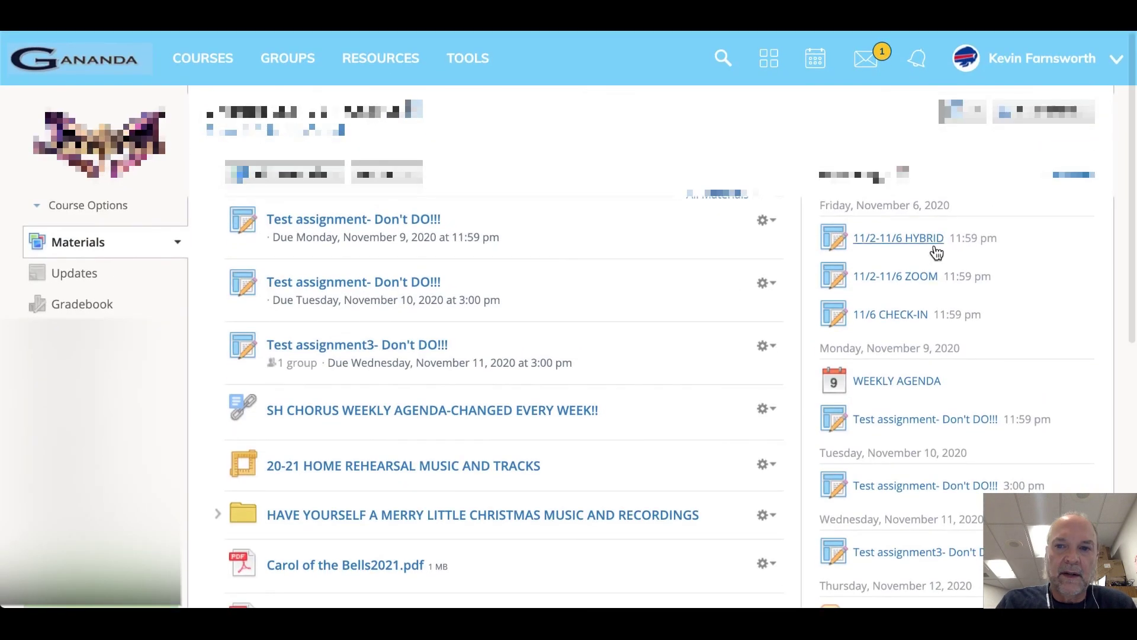